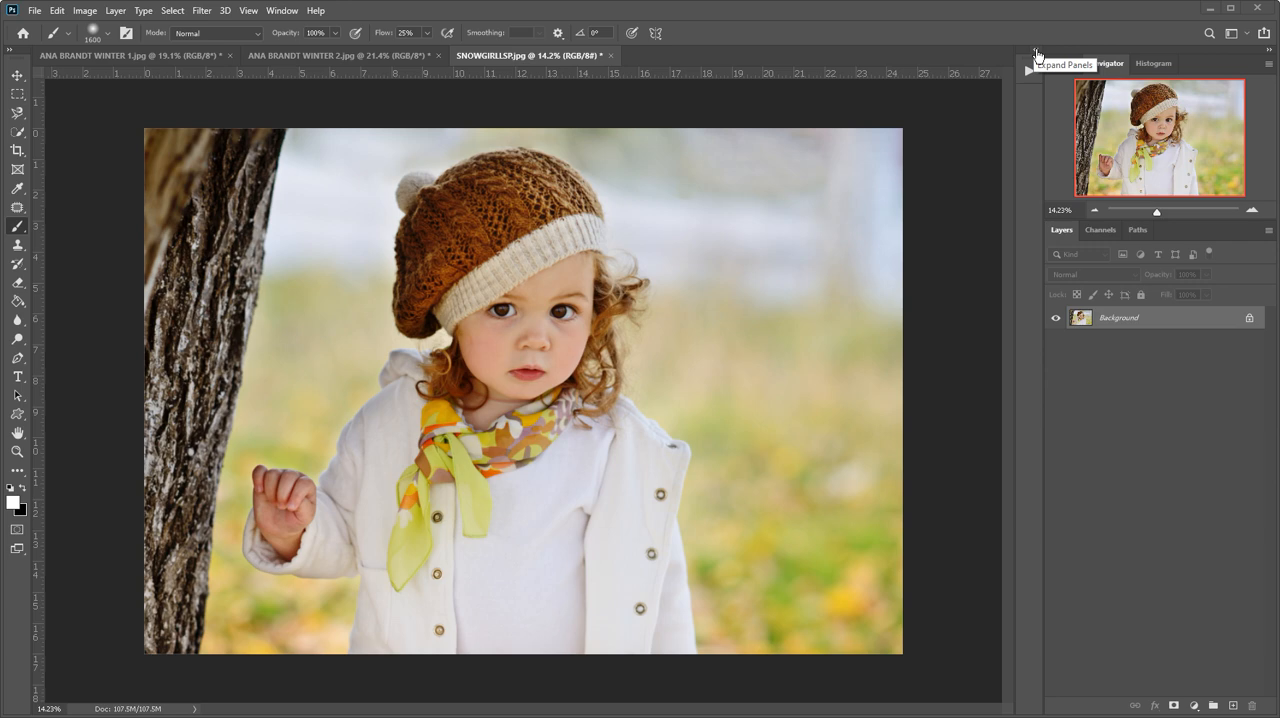
- Expand the collapsed Actions panel and switch its action list to Button Mode
{"action": "left_click", "coordinate": [1036, 55]}
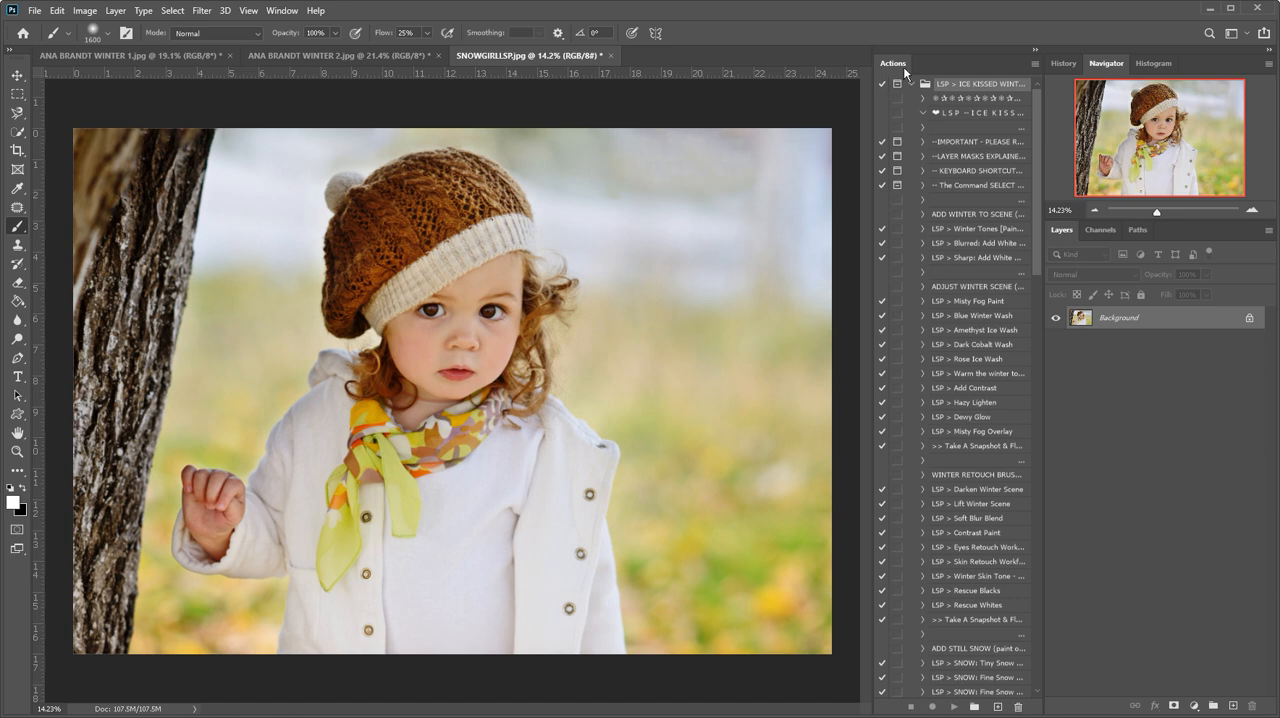
{"action": "left_click", "coordinate": [278, 10]}
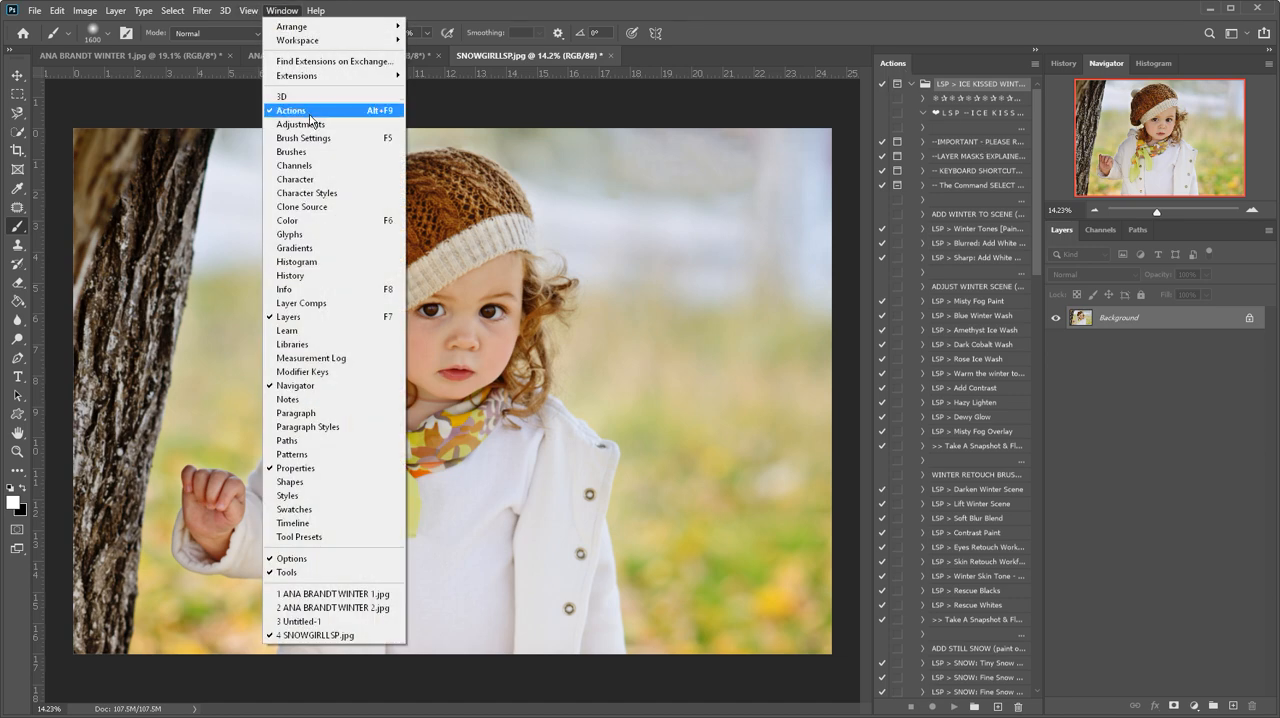
{"action": "left_click", "coordinate": [278, 10]}
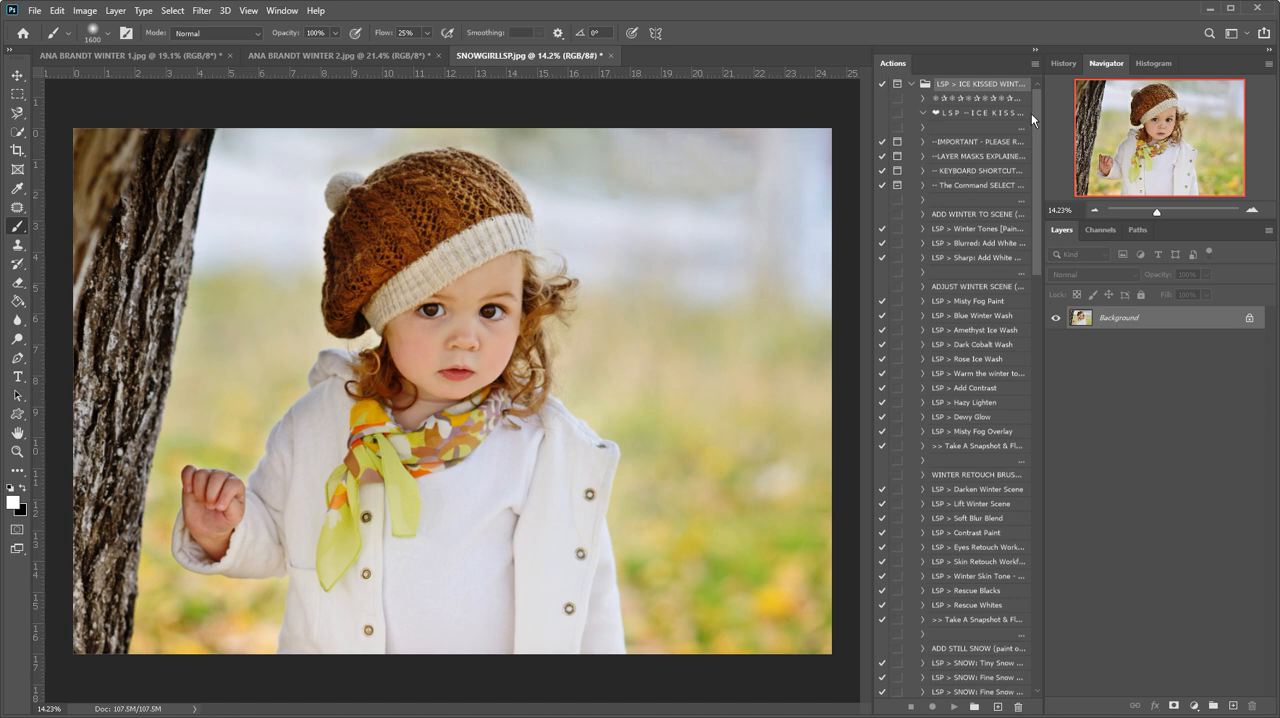
{"action": "left_click", "coordinate": [1033, 63]}
{"action": "left_click", "coordinate": [1038, 76]}
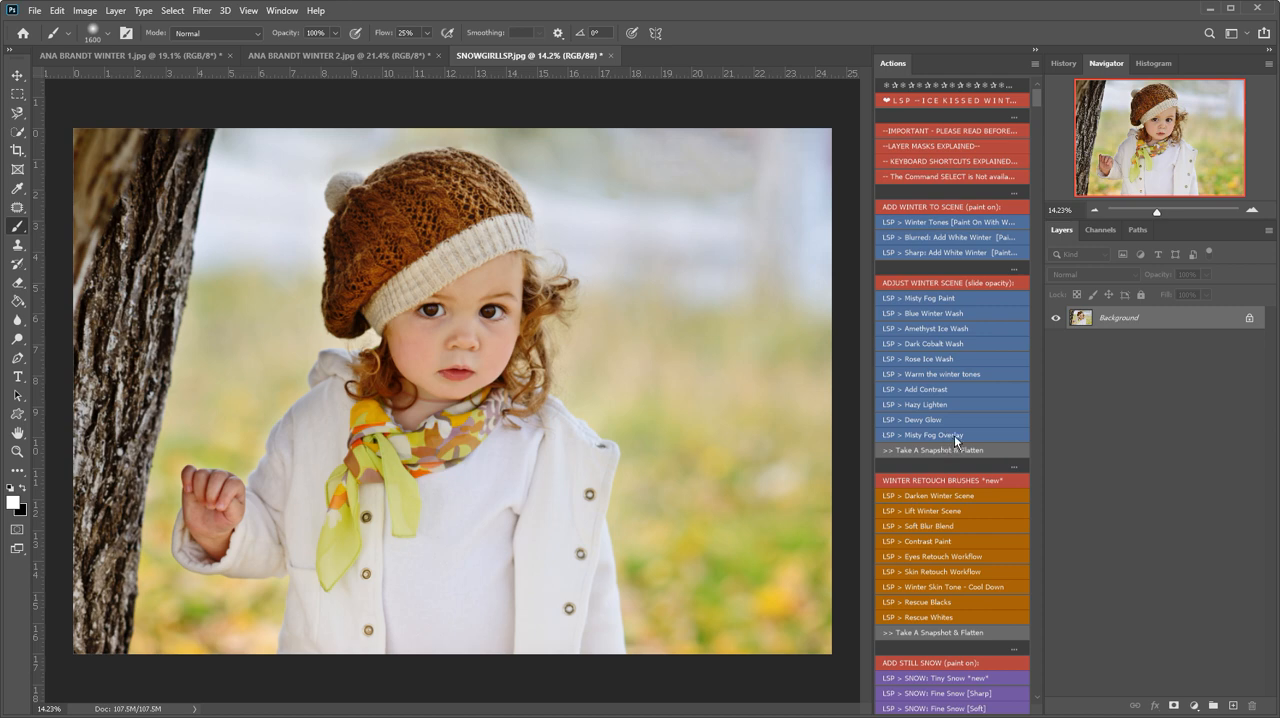
- Run the "Blurred: Add White Winter" action and paint its mask white over the background around the girl with a 1600 px brush
{"action": "scroll", "coordinate": [954, 435], "scroll_direction": "down", "scroll_amount": 5}
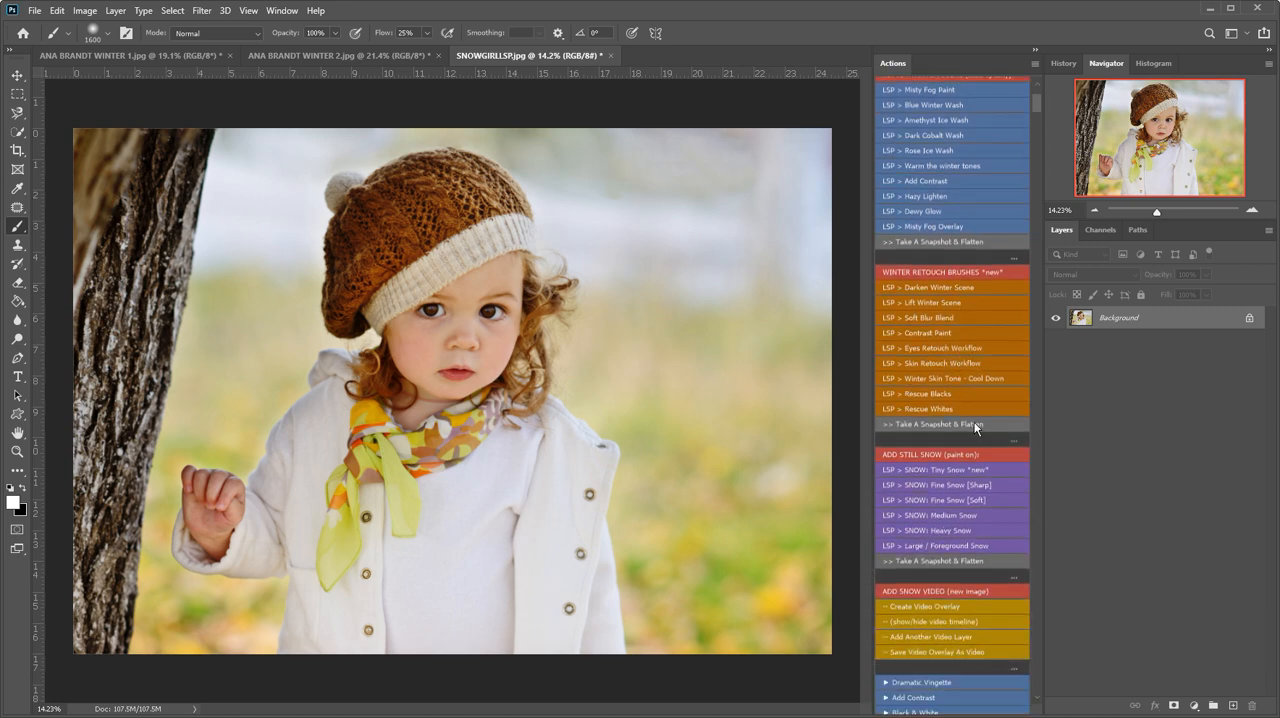
{"action": "scroll", "coordinate": [975, 428], "scroll_direction": "down", "scroll_amount": 2}
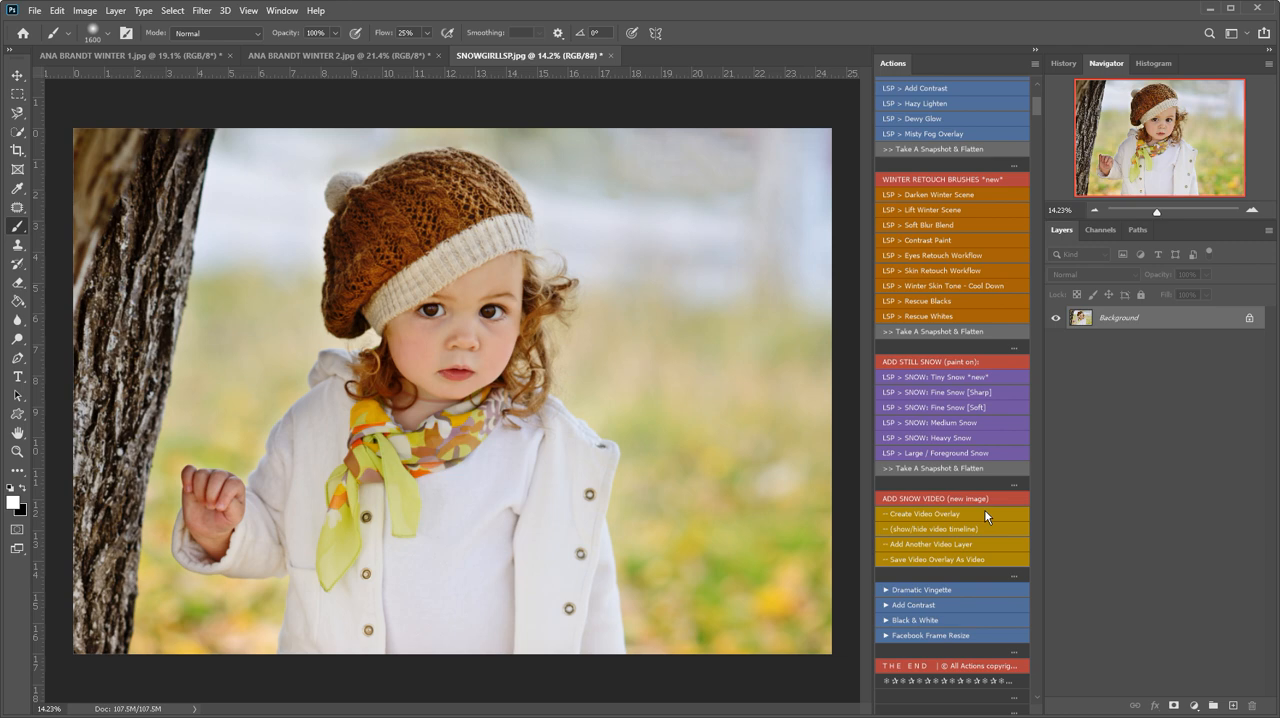
{"action": "scroll", "coordinate": [1012, 436], "scroll_direction": "up", "scroll_amount": 5}
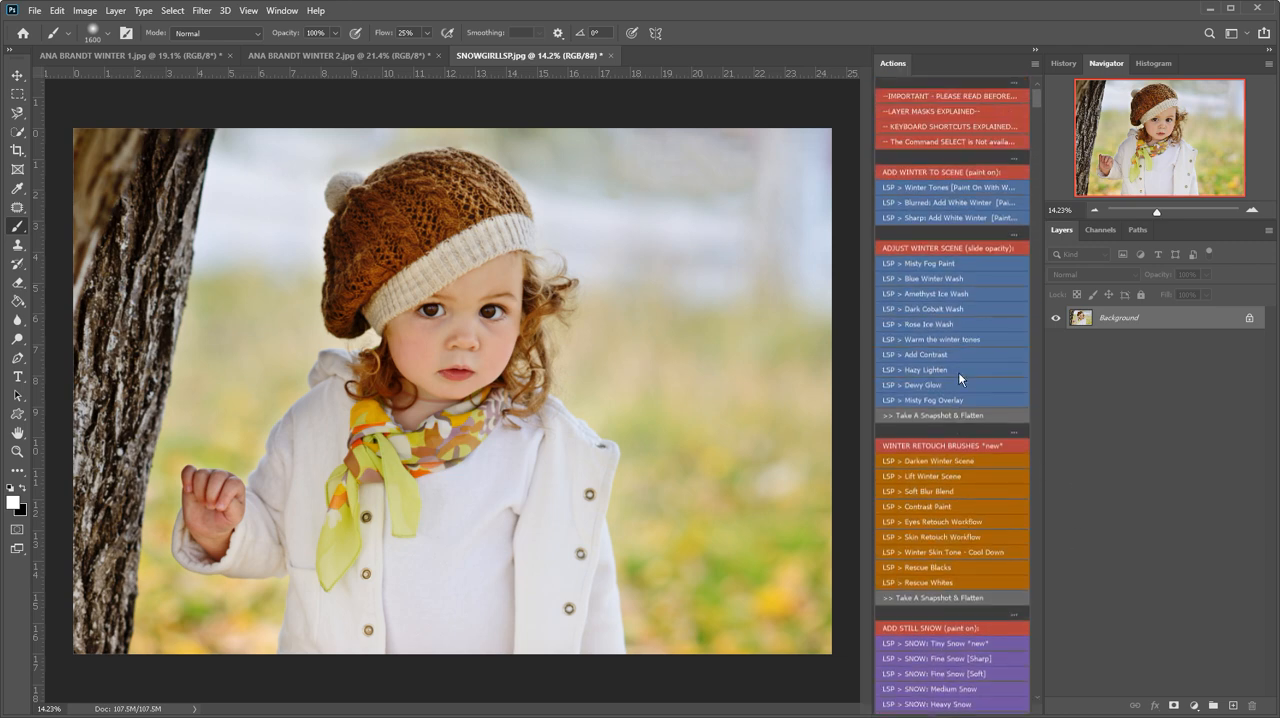
{"action": "scroll", "coordinate": [958, 372], "scroll_direction": "up", "scroll_amount": 1}
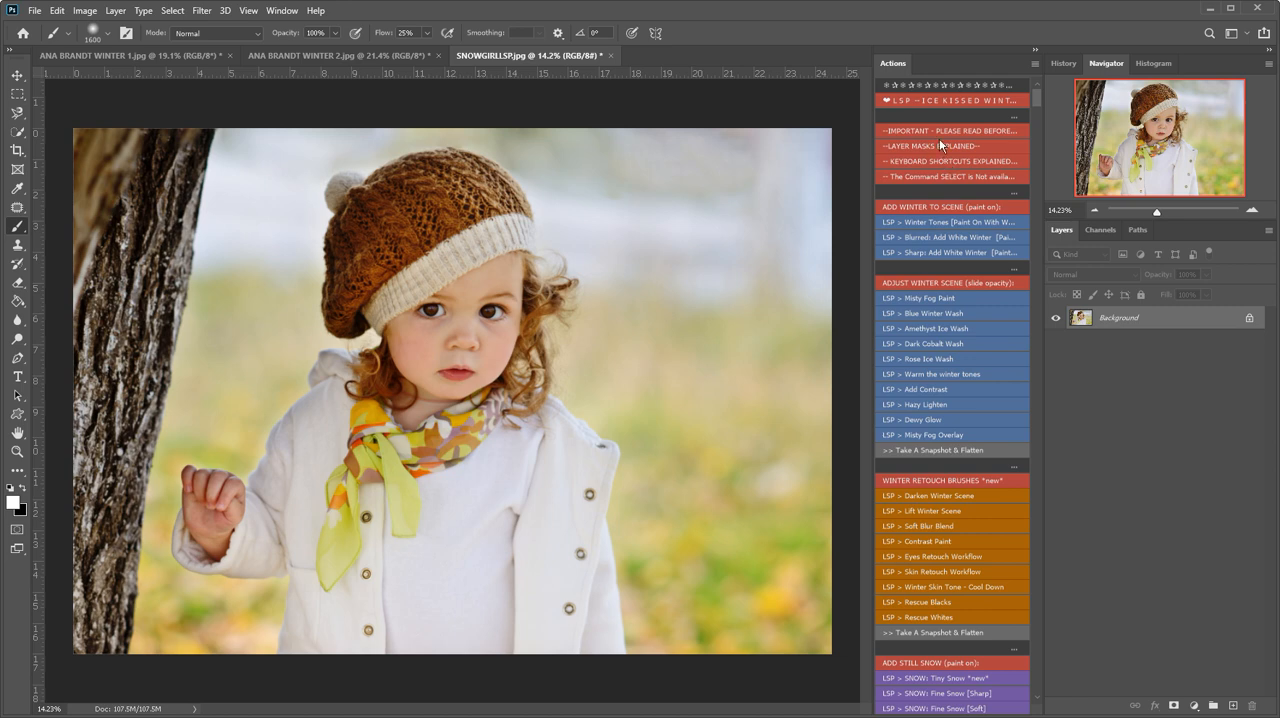
{"action": "left_click", "coordinate": [922, 241]}
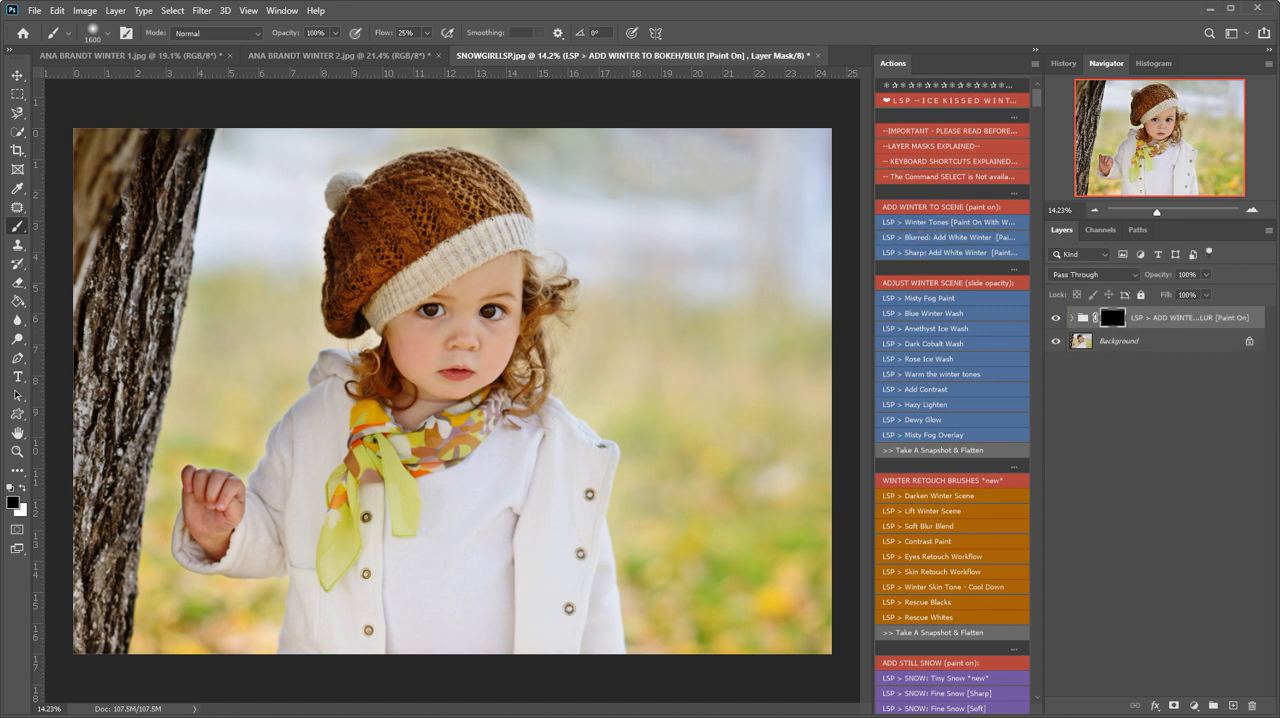
{"action": "left_click", "coordinate": [23, 486]}
{"action": "mouse_move", "coordinate": [657, 300]}
{"action": "left_mouse_down"}
{"action": "mouse_move", "coordinate": [618, 322]}
{"action": "mouse_move", "coordinate": [614, 353]}
{"action": "mouse_move", "coordinate": [663, 370]}
{"action": "mouse_move", "coordinate": [604, 316]}
{"action": "mouse_move", "coordinate": [610, 382]}
{"action": "mouse_move", "coordinate": [692, 426]}
{"action": "mouse_move", "coordinate": [647, 486]}
{"action": "mouse_move", "coordinate": [654, 548]}
{"action": "mouse_move", "coordinate": [672, 508]}
{"action": "mouse_move", "coordinate": [630, 590]}
{"action": "mouse_move", "coordinate": [652, 648]}
{"action": "mouse_move", "coordinate": [719, 633]}
{"action": "mouse_move", "coordinate": [798, 574]}
{"action": "mouse_move", "coordinate": [722, 596]}
{"action": "mouse_move", "coordinate": [795, 607]}
{"action": "mouse_move", "coordinate": [792, 383]}
{"action": "mouse_move", "coordinate": [706, 421]}
{"action": "mouse_move", "coordinate": [834, 448]}
{"action": "mouse_move", "coordinate": [733, 335]}
{"action": "mouse_move", "coordinate": [738, 709]}
{"action": "mouse_move", "coordinate": [704, 328]}
{"action": "mouse_move", "coordinate": [626, 197]}
{"action": "mouse_move", "coordinate": [572, 141]}
{"action": "mouse_move", "coordinate": [463, 125]}
{"action": "mouse_move", "coordinate": [321, 155]}
{"action": "mouse_move", "coordinate": [290, 260]}
{"action": "mouse_move", "coordinate": [317, 340]}
{"action": "mouse_move", "coordinate": [275, 360]}
{"action": "mouse_move", "coordinate": [272, 421]}
{"action": "mouse_move", "coordinate": [247, 435]}
{"action": "mouse_move", "coordinate": [244, 416]}
{"action": "mouse_move", "coordinate": [190, 439]}
{"action": "mouse_move", "coordinate": [135, 440]}
{"action": "mouse_move", "coordinate": [245, 645]}
{"action": "mouse_move", "coordinate": [205, 648]}
{"action": "mouse_move", "coordinate": [230, 595]}
{"action": "mouse_move", "coordinate": [218, 412]}
{"action": "mouse_move", "coordinate": [233, 230]}
{"action": "mouse_move", "coordinate": [218, 342]}
{"action": "mouse_move", "coordinate": [250, 214]}
{"action": "mouse_move", "coordinate": [248, 340]}
{"action": "mouse_move", "coordinate": [252, 252]}
{"action": "left_mouse_up"}
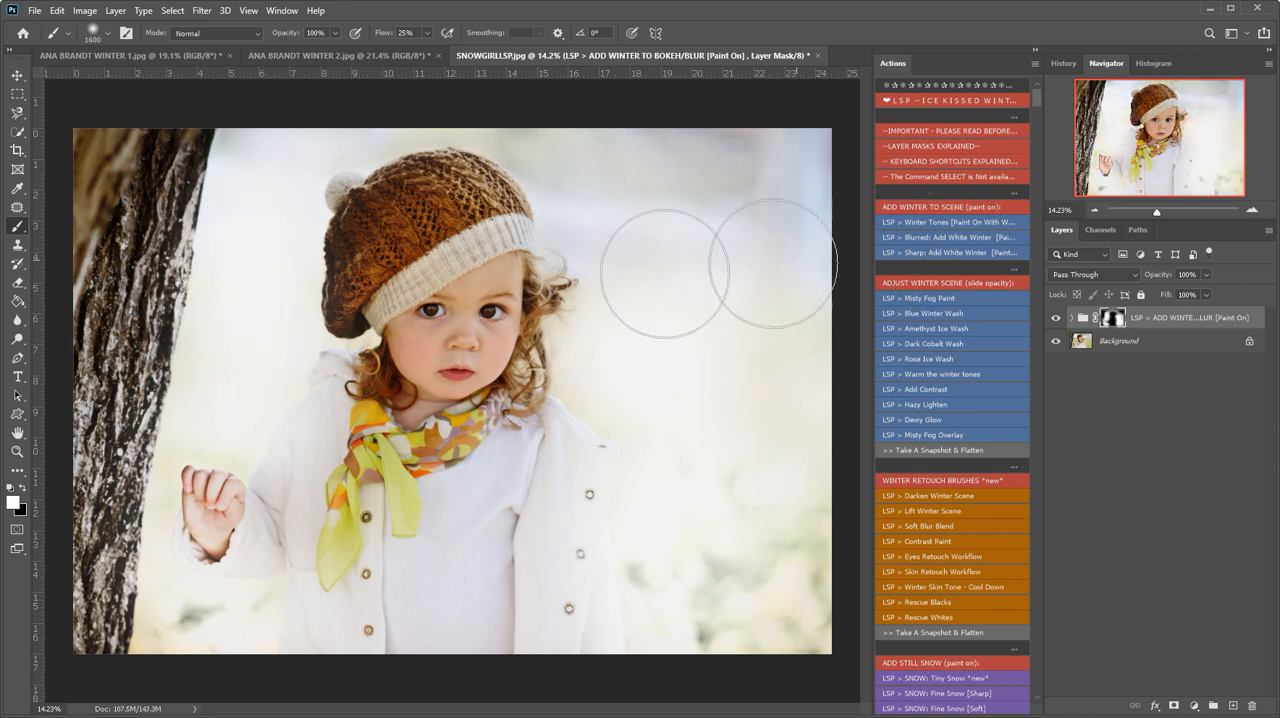
{"action": "mouse_move", "coordinate": [622, 396]}
{"action": "left_mouse_down"}
{"action": "mouse_move", "coordinate": [637, 358]}
{"action": "mouse_move", "coordinate": [635, 377]}
{"action": "mouse_move", "coordinate": [614, 352]}
{"action": "mouse_move", "coordinate": [600, 358]}
{"action": "mouse_move", "coordinate": [660, 643]}
{"action": "mouse_move", "coordinate": [796, 656]}
{"action": "mouse_move", "coordinate": [776, 581]}
{"action": "mouse_move", "coordinate": [700, 586]}
{"action": "left_mouse_up"}
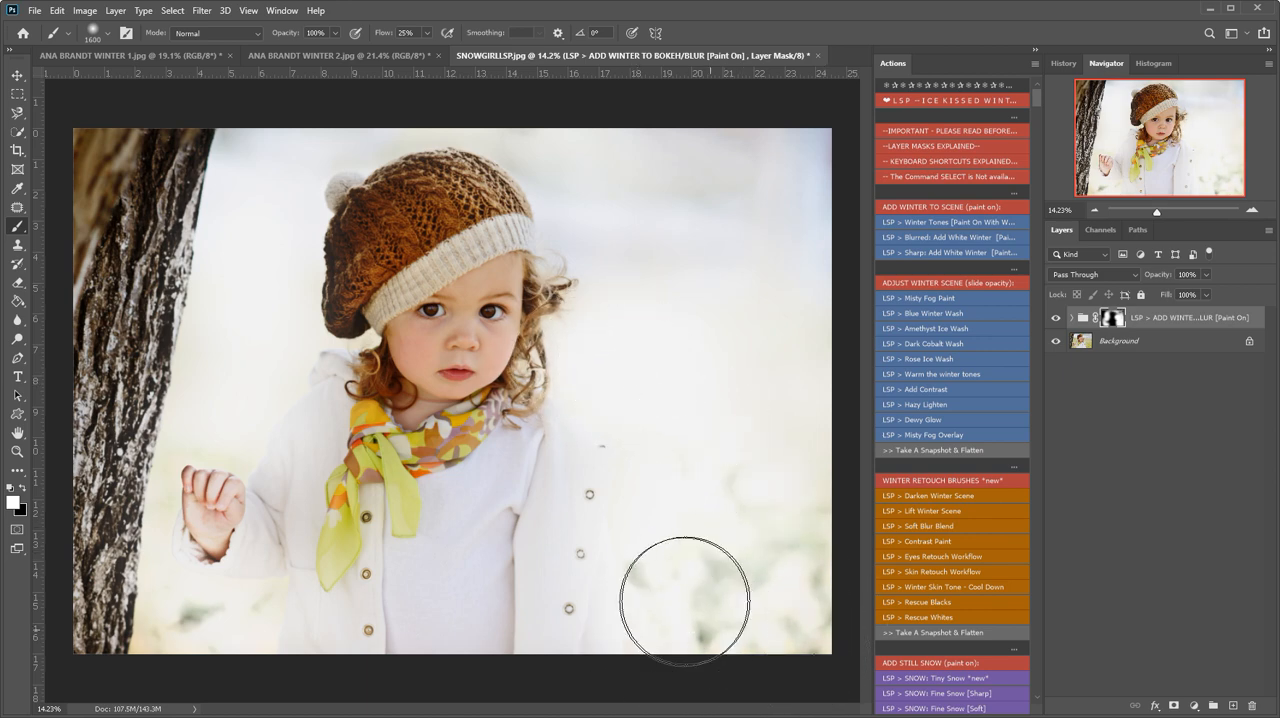
- Paint black on the white winter mask with a smaller brush, down to 401 px, to restore the girl's hand, coat and face
{"action": "left_click", "coordinate": [24, 487]}
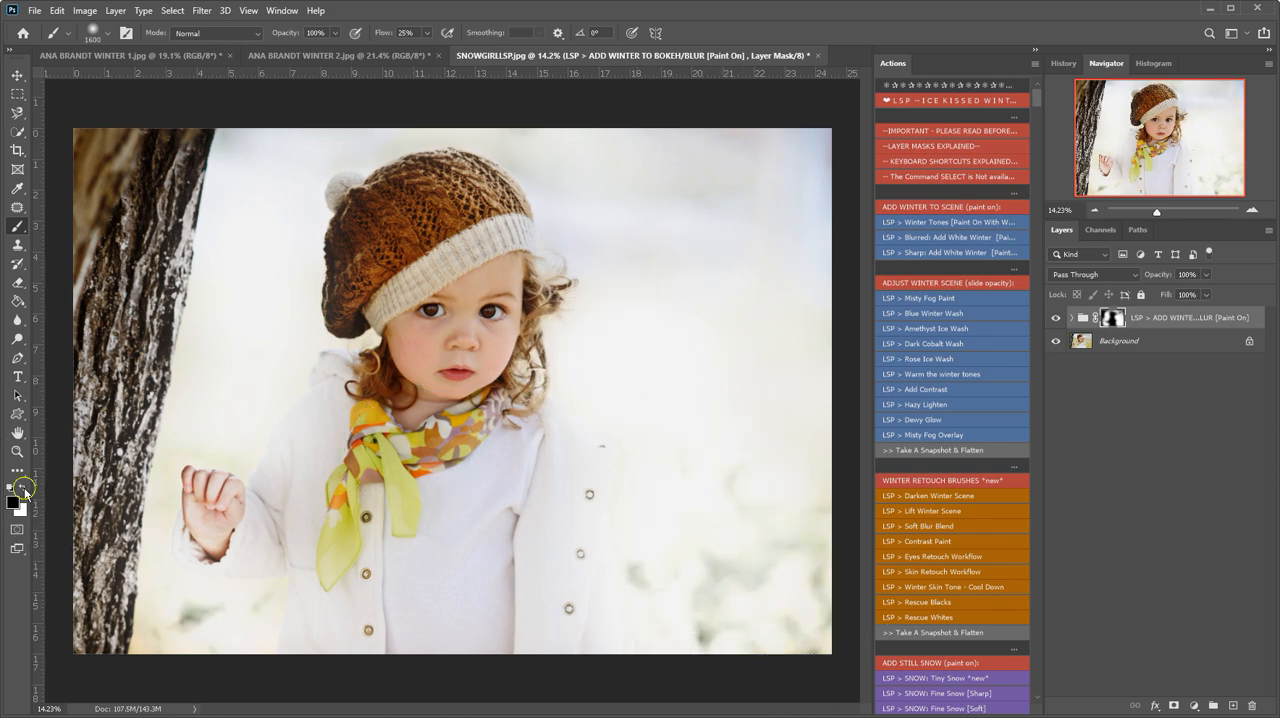
{"action": "key", "text": "bracketleft"}
{"action": "key", "text": "bracketleft"}
{"action": "key", "text": "bracketleft"}
{"action": "key", "text": "bracketleft"}
{"action": "key", "text": "bracketleft"}
{"action": "key", "text": "bracketleft"}
{"action": "key", "text": "bracketleft"}
{"action": "key", "text": "bracketleft"}
{"action": "key", "text": "bracketleft"}
{"action": "mouse_move", "coordinate": [244, 527]}
{"action": "left_mouse_down"}
{"action": "mouse_move", "coordinate": [242, 493]}
{"action": "mouse_move", "coordinate": [243, 517]}
{"action": "mouse_move", "coordinate": [229, 485]}
{"action": "mouse_move", "coordinate": [192, 482]}
{"action": "mouse_move", "coordinate": [206, 541]}
{"action": "mouse_move", "coordinate": [232, 531]}
{"action": "mouse_move", "coordinate": [216, 539]}
{"action": "mouse_move", "coordinate": [218, 511]}
{"action": "mouse_move", "coordinate": [202, 509]}
{"action": "mouse_move", "coordinate": [221, 523]}
{"action": "mouse_move", "coordinate": [212, 534]}
{"action": "mouse_move", "coordinate": [231, 502]}
{"action": "mouse_move", "coordinate": [210, 514]}
{"action": "mouse_move", "coordinate": [222, 522]}
{"action": "mouse_move", "coordinate": [211, 545]}
{"action": "mouse_move", "coordinate": [229, 519]}
{"action": "left_mouse_up"}
{"action": "right_click", "coordinate": [400, 393]}
{"action": "left_click", "coordinate": [557, 430]}
{"action": "mouse_move", "coordinate": [508, 263]}
{"action": "left_mouse_down"}
{"action": "mouse_move", "coordinate": [394, 369]}
{"action": "mouse_move", "coordinate": [431, 252]}
{"action": "left_mouse_up"}
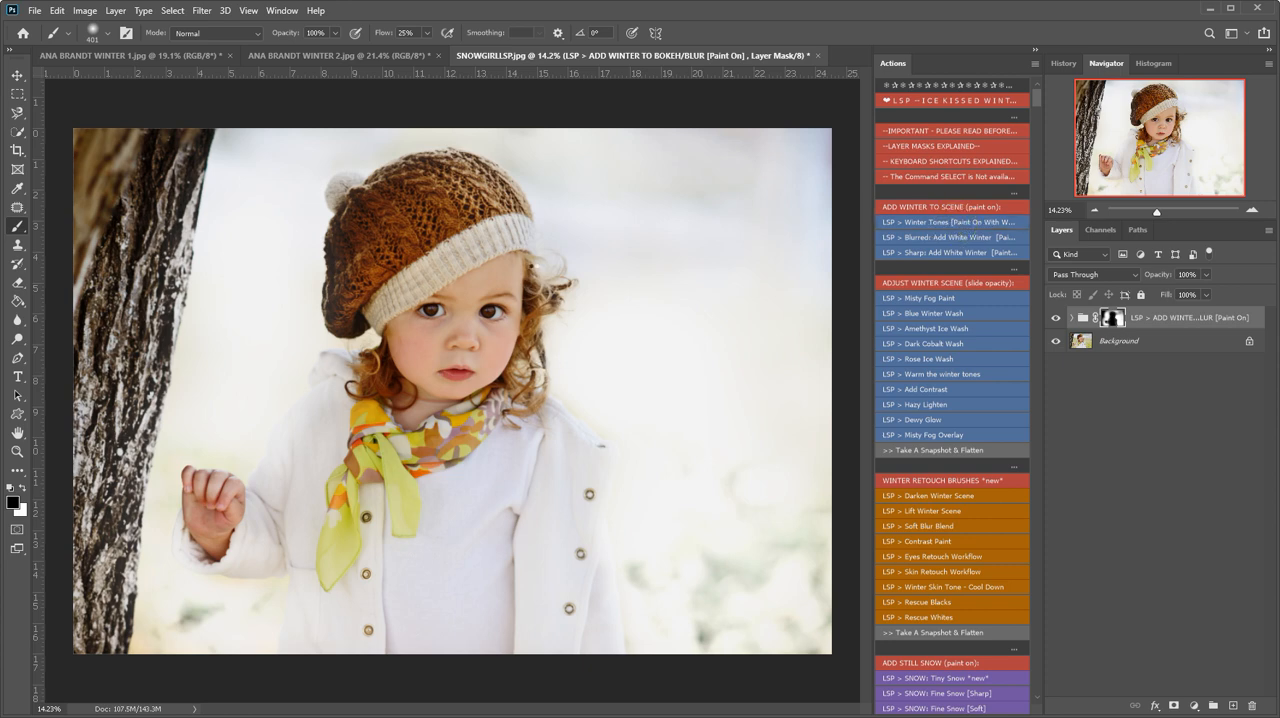
- Paint the "Winter Tones" action's effect in white onto the tree trunk, hat and scarf at 464 px, and compare it with the original photo
{"action": "left_click", "coordinate": [950, 222]}
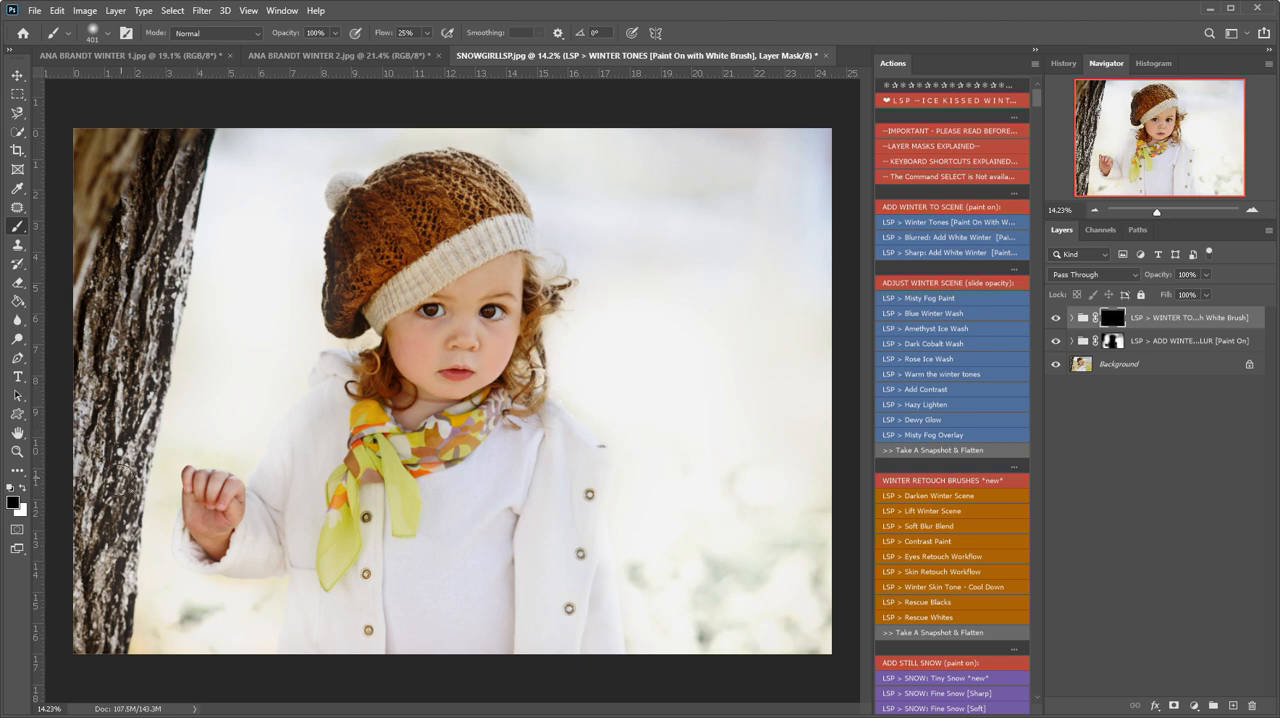
{"action": "left_click", "coordinate": [21, 488]}
{"action": "right_click", "coordinate": [152, 190]}
{"action": "left_click_drag", "start_coordinate": [299, 231], "coordinate": [314, 228]}
{"action": "left_click", "coordinate": [136, 123]}
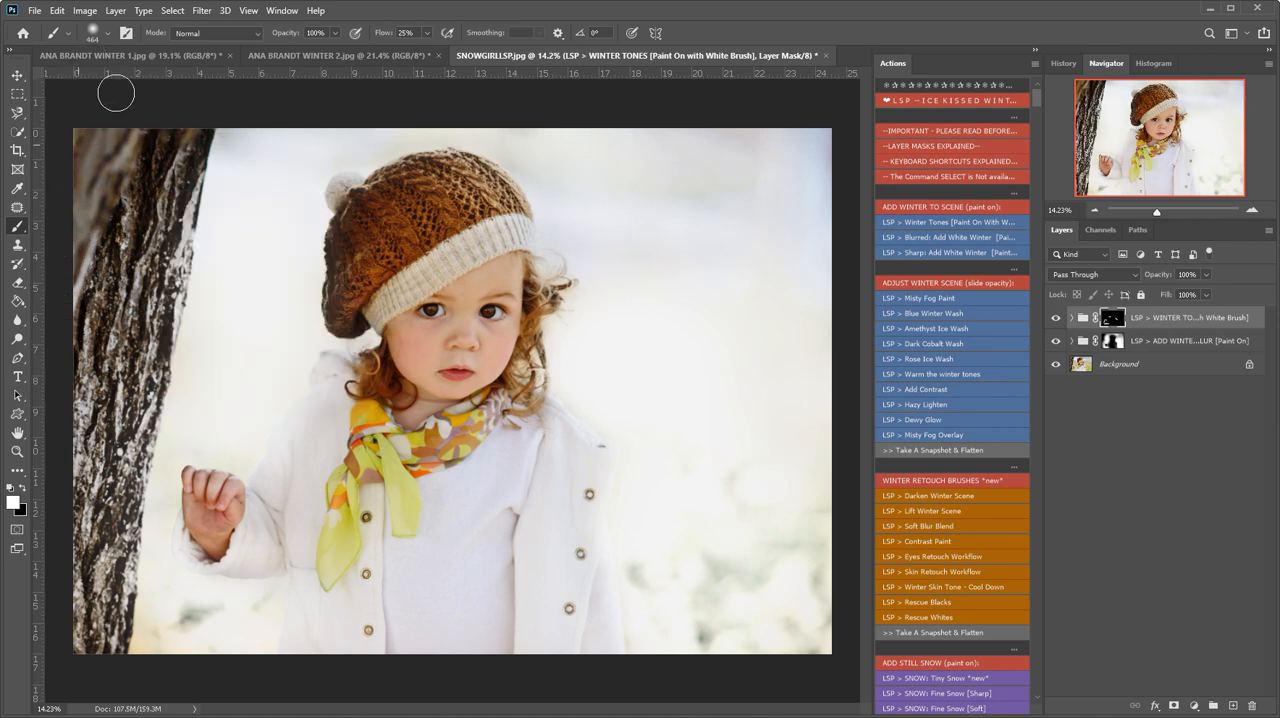
{"action": "mouse_move", "coordinate": [384, 164]}
{"action": "left_mouse_down"}
{"action": "mouse_move", "coordinate": [521, 181]}
{"action": "mouse_move", "coordinate": [292, 307]}
{"action": "mouse_move", "coordinate": [383, 224]}
{"action": "mouse_move", "coordinate": [399, 170]}
{"action": "mouse_move", "coordinate": [343, 301]}
{"action": "mouse_move", "coordinate": [569, 194]}
{"action": "mouse_move", "coordinate": [331, 339]}
{"action": "left_mouse_up"}
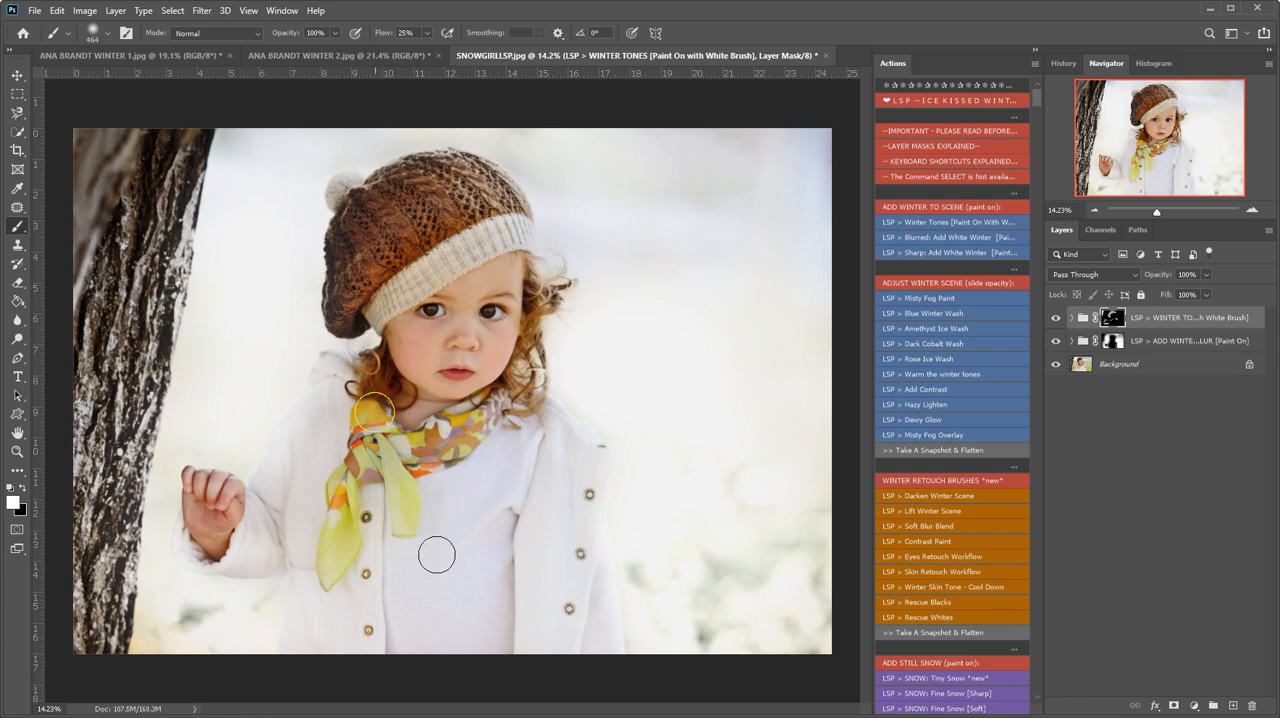
{"action": "key", "text": "x"}
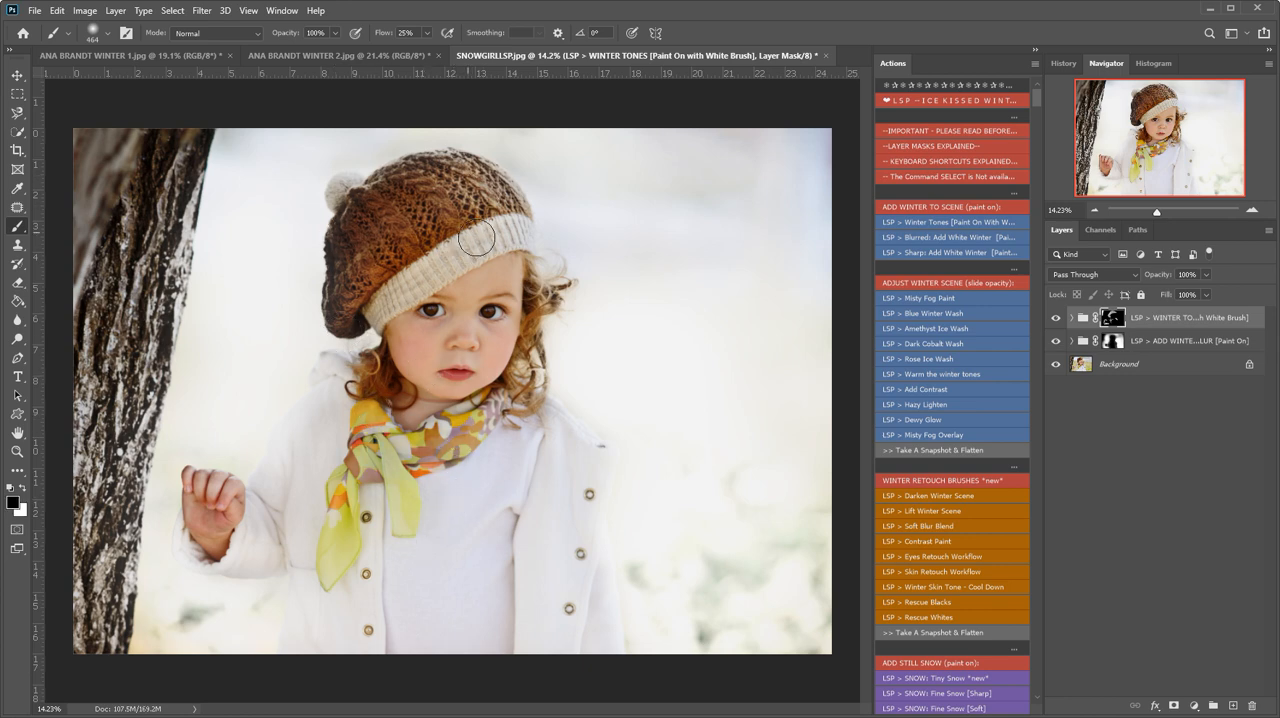
{"action": "left_click", "coordinate": [1057, 340]}
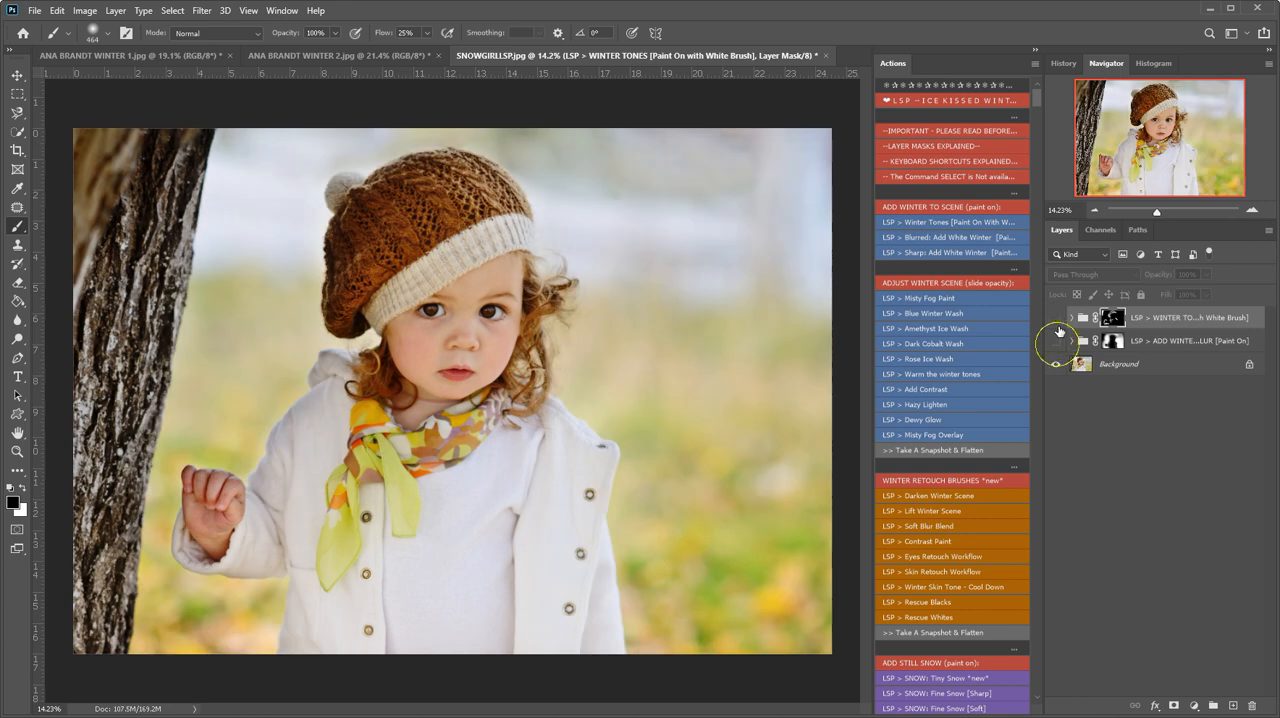
{"action": "left_click", "coordinate": [1056, 341]}
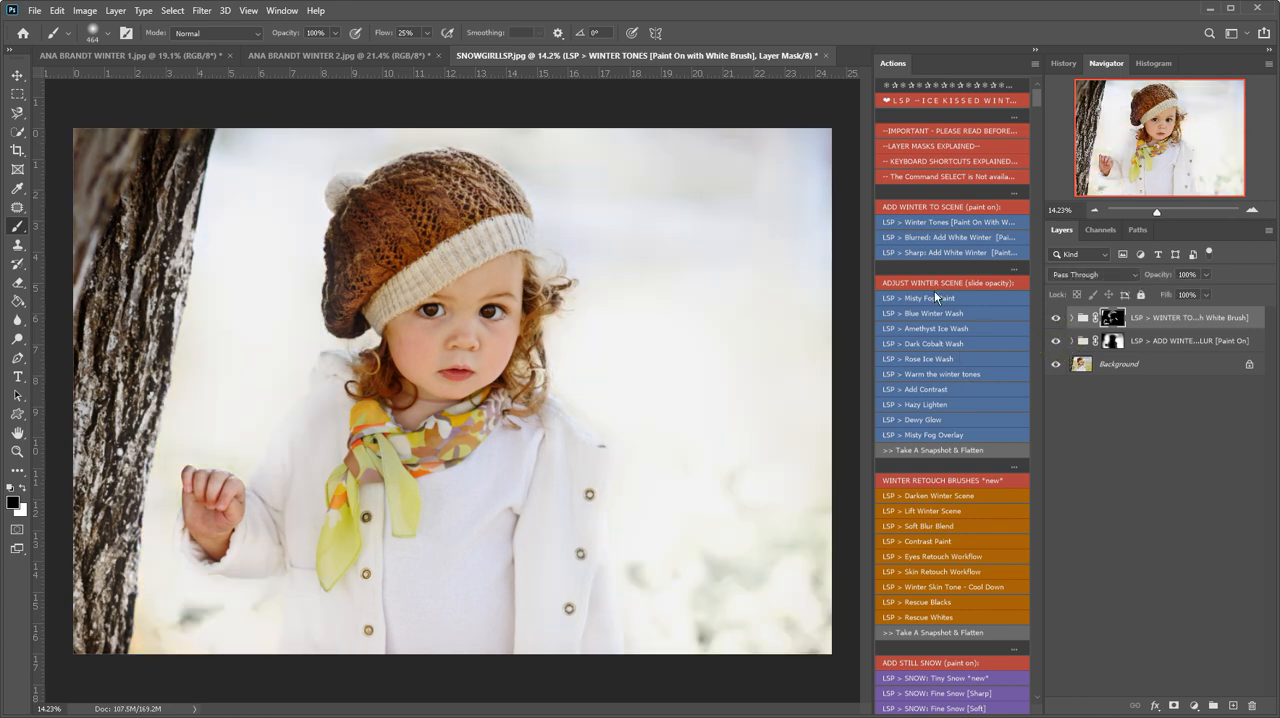
- Run the "Winter Skin Tone - Cool Down" action and paint it in white over the face and raised hand with an 800 px brush
{"action": "scroll", "coordinate": [936, 284], "scroll_direction": "down", "scroll_amount": 3}
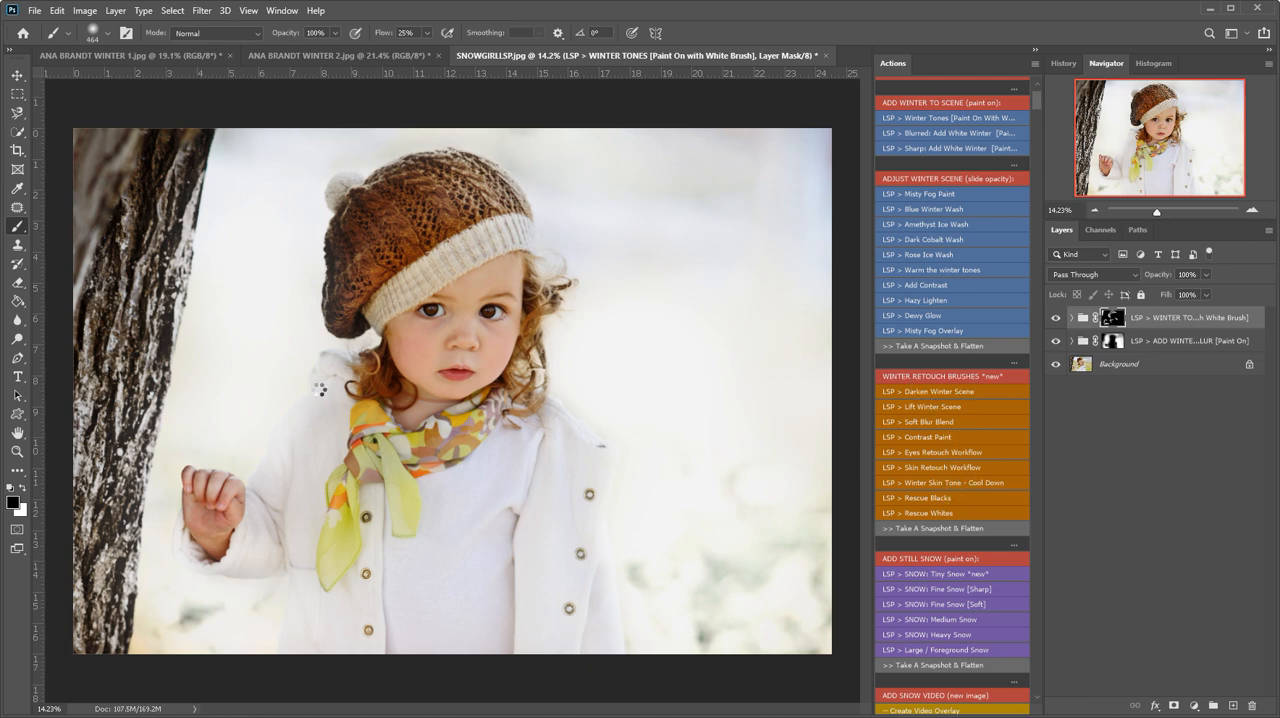
{"action": "left_click", "coordinate": [23, 489]}
{"action": "key", "text": "bracketright"}
{"action": "key", "text": "bracketright"}
{"action": "key", "text": "bracketright"}
{"action": "mouse_move", "coordinate": [393, 357]}
{"action": "left_mouse_down"}
{"action": "mouse_move", "coordinate": [482, 407]}
{"action": "mouse_move", "coordinate": [217, 517]}
{"action": "mouse_move", "coordinate": [226, 501]}
{"action": "left_mouse_up"}
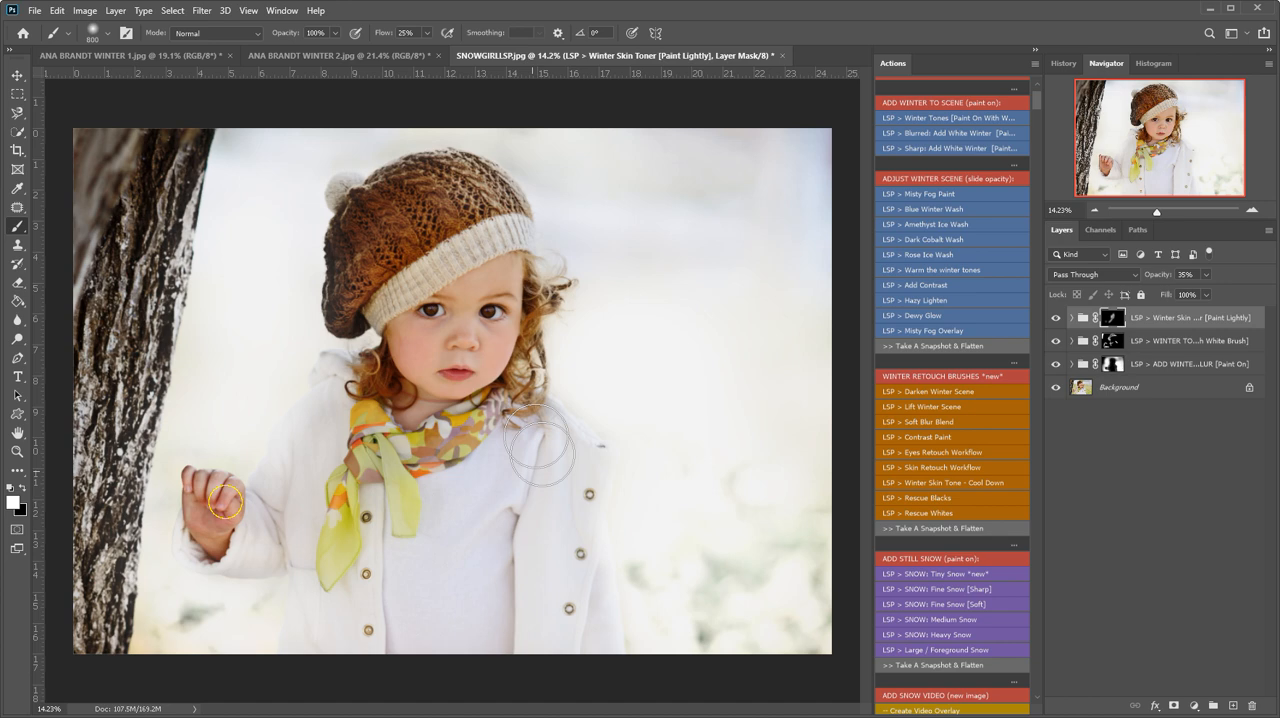
{"action": "mouse_move", "coordinate": [455, 407]}
{"action": "left_mouse_down"}
{"action": "mouse_move", "coordinate": [451, 266]}
{"action": "mouse_move", "coordinate": [390, 346]}
{"action": "mouse_move", "coordinate": [497, 236]}
{"action": "left_mouse_up"}
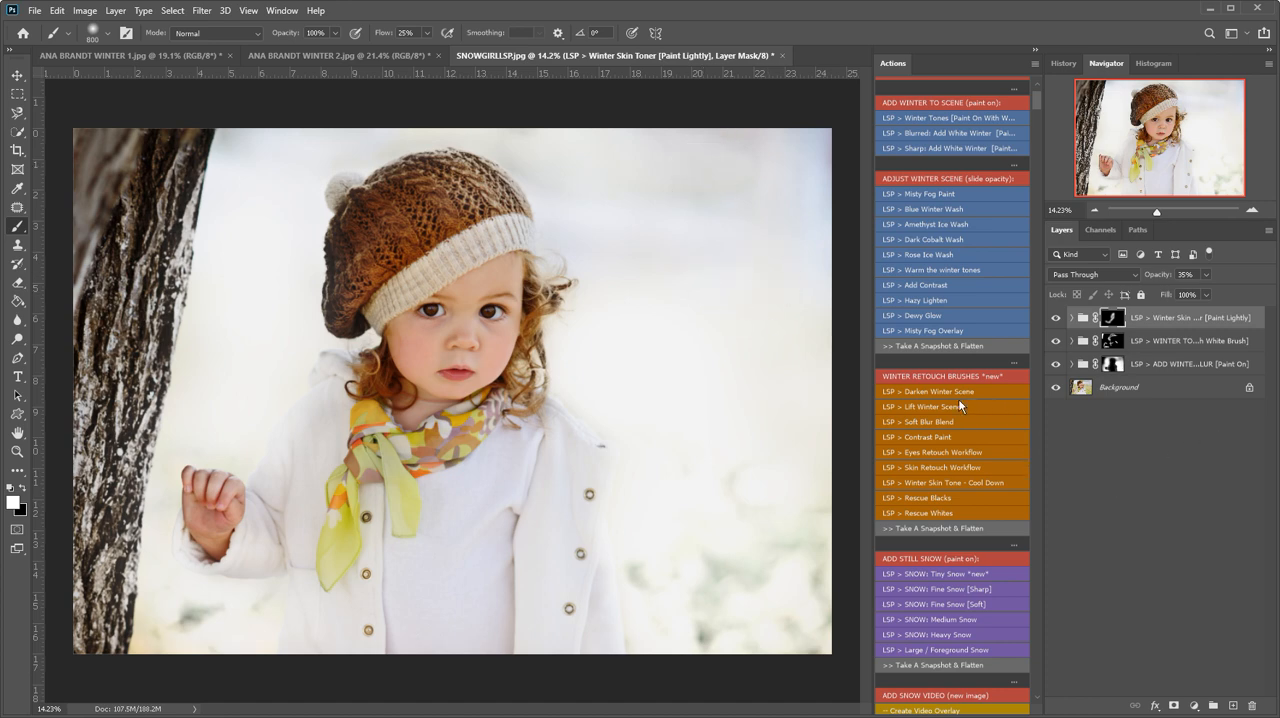
- Run the "Skin Retouch Workflow" action and paint its Soft Skin mask over the girl's face with a 200 px brush
{"action": "left_click", "coordinate": [919, 470]}
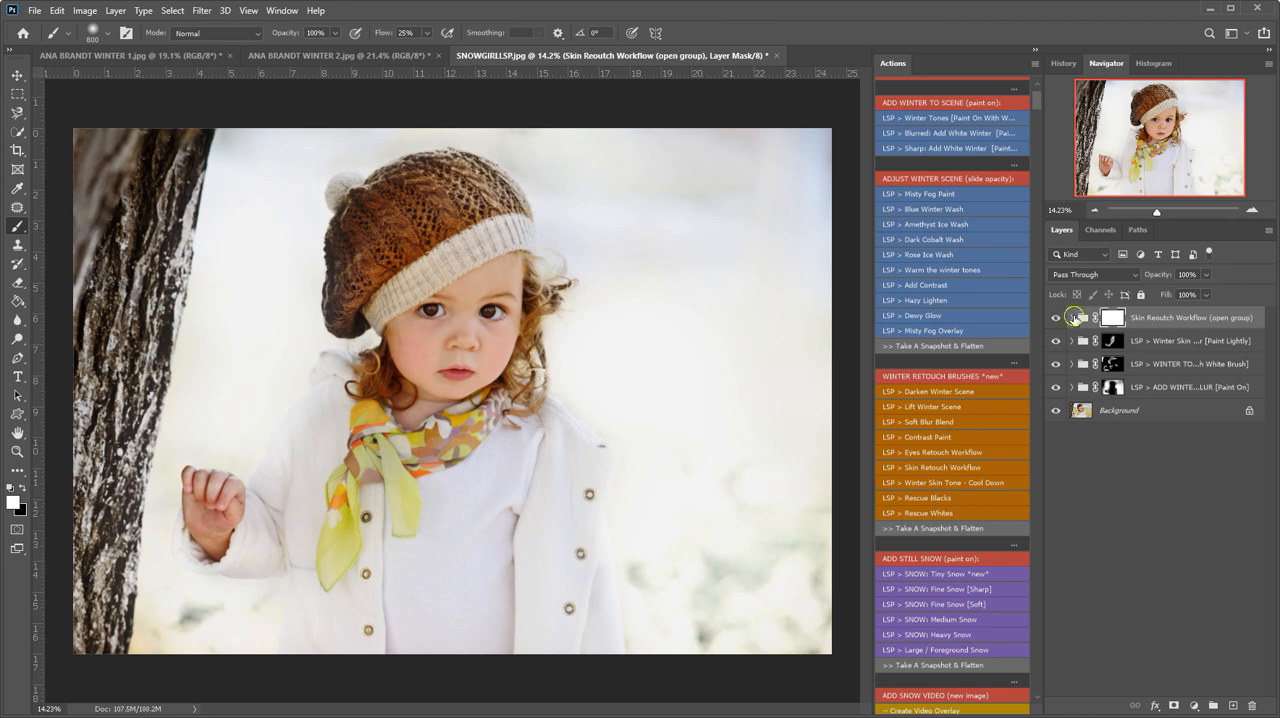
{"action": "left_click", "coordinate": [1072, 317]}
{"action": "left_click", "coordinate": [1133, 553]}
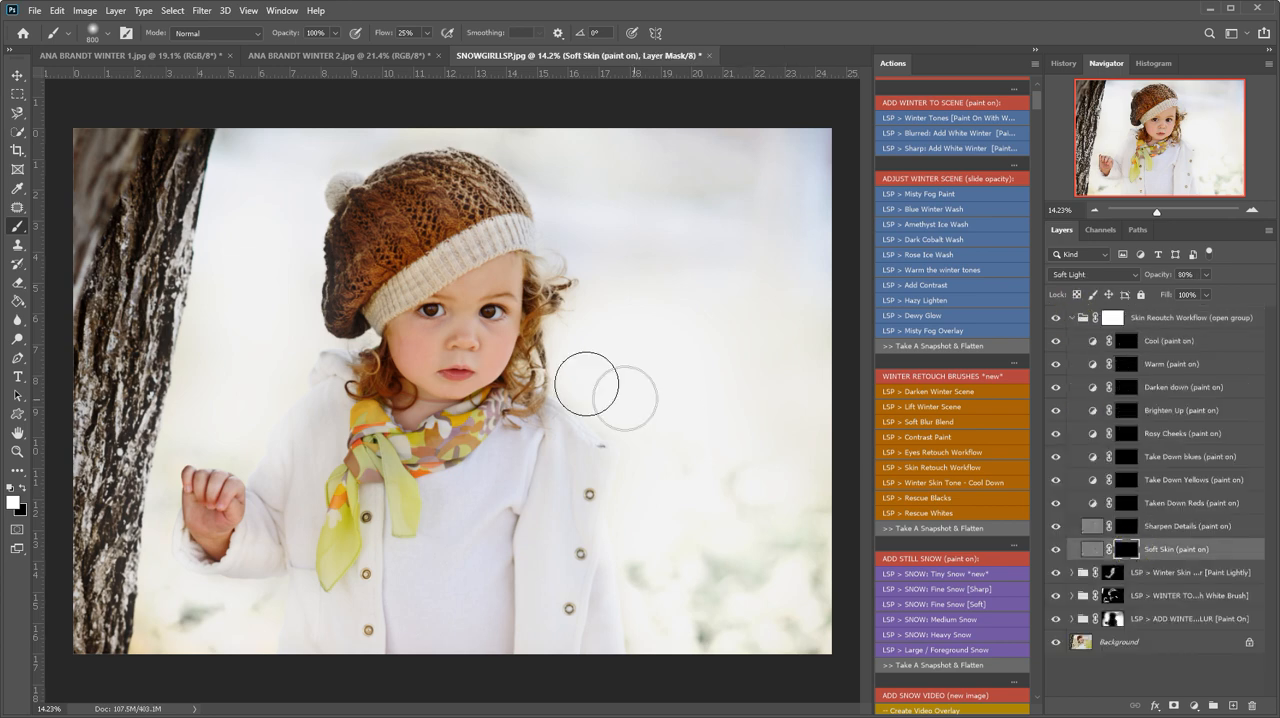
{"action": "key", "text": "z"}
{"action": "left_click_drag", "start_coordinate": [482, 381], "coordinate": [491, 385]}
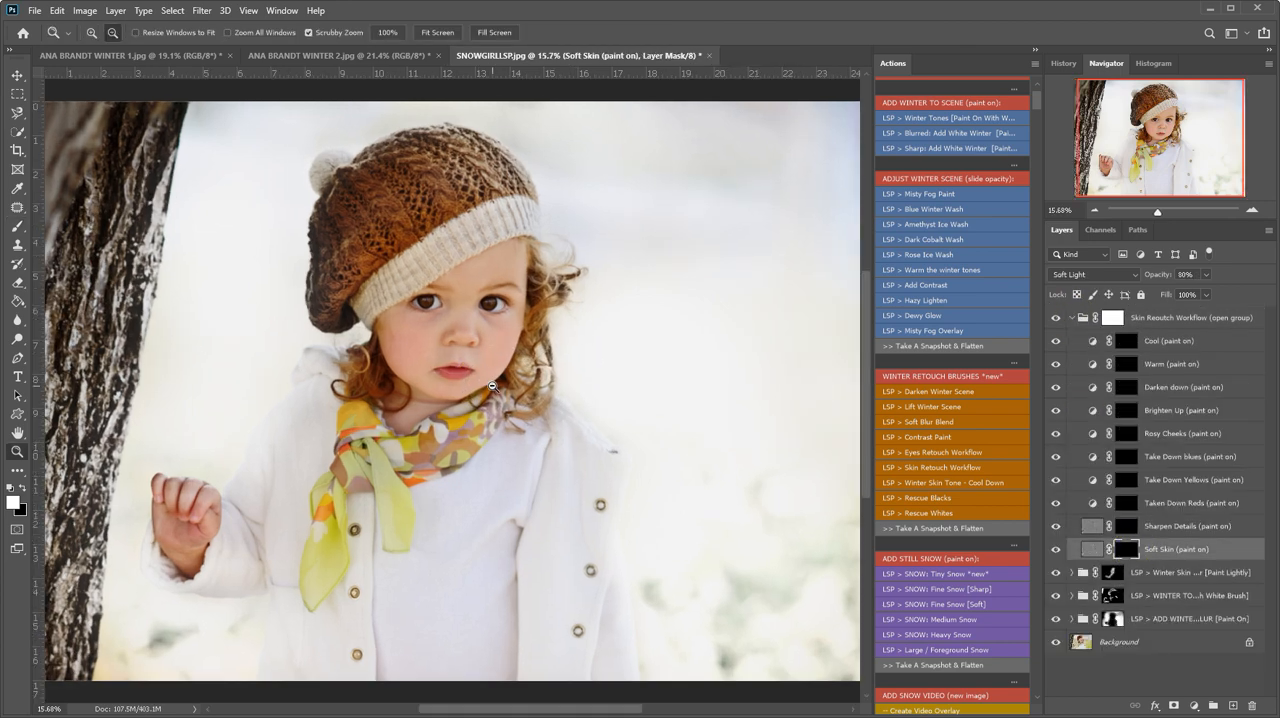
{"action": "key", "text": "b"}
{"action": "key", "text": "bracketleft"}
{"action": "mouse_move", "coordinate": [465, 310]}
{"action": "left_mouse_down"}
{"action": "mouse_move", "coordinate": [408, 326]}
{"action": "mouse_move", "coordinate": [447, 402]}
{"action": "mouse_move", "coordinate": [400, 339]}
{"action": "mouse_move", "coordinate": [401, 359]}
{"action": "mouse_move", "coordinate": [420, 342]}
{"action": "mouse_move", "coordinate": [412, 318]}
{"action": "mouse_move", "coordinate": [466, 307]}
{"action": "left_mouse_up"}
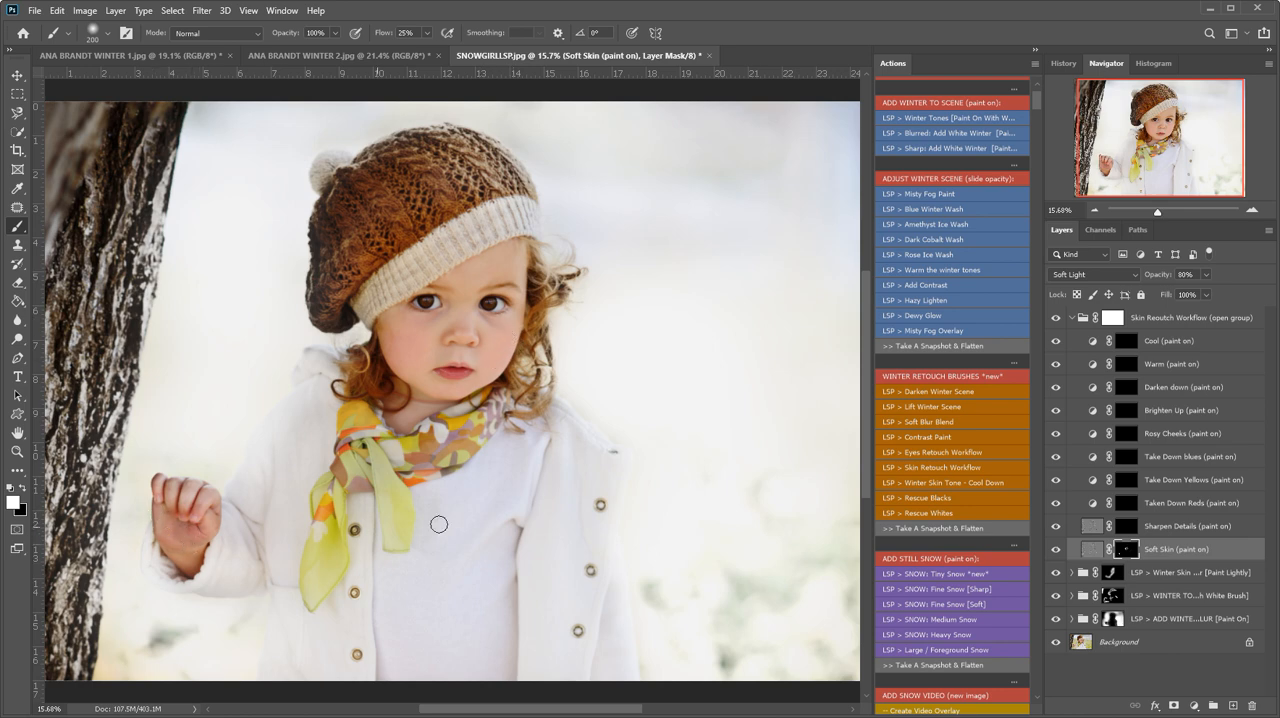
- Paint the Sharpen Details mask over the eyes, nose and mouth with a 500 px brush
{"action": "left_click", "coordinate": [1127, 528]}
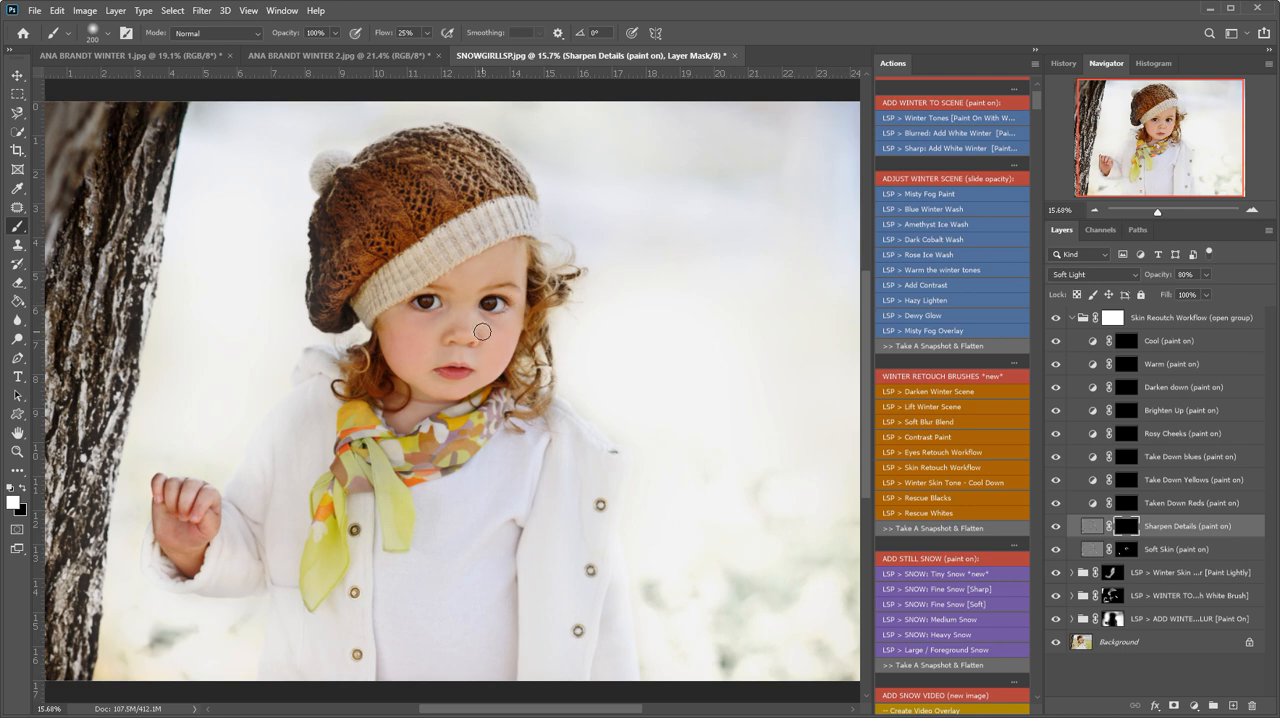
{"action": "key", "text": "bracketright"}
{"action": "key", "text": "bracketright"}
{"action": "key", "text": "bracketright"}
{"action": "key", "text": "bracketright"}
{"action": "mouse_move", "coordinate": [498, 303]}
{"action": "left_mouse_down"}
{"action": "mouse_move", "coordinate": [480, 282]}
{"action": "mouse_move", "coordinate": [446, 289]}
{"action": "left_mouse_up"}
{"action": "left_click_drag", "start_coordinate": [457, 348], "coordinate": [455, 366]}
- Paint down the reds on the raised hand and the yellows across the face and scarf, using their respective retouch masks
{"action": "left_click", "coordinate": [1127, 503]}
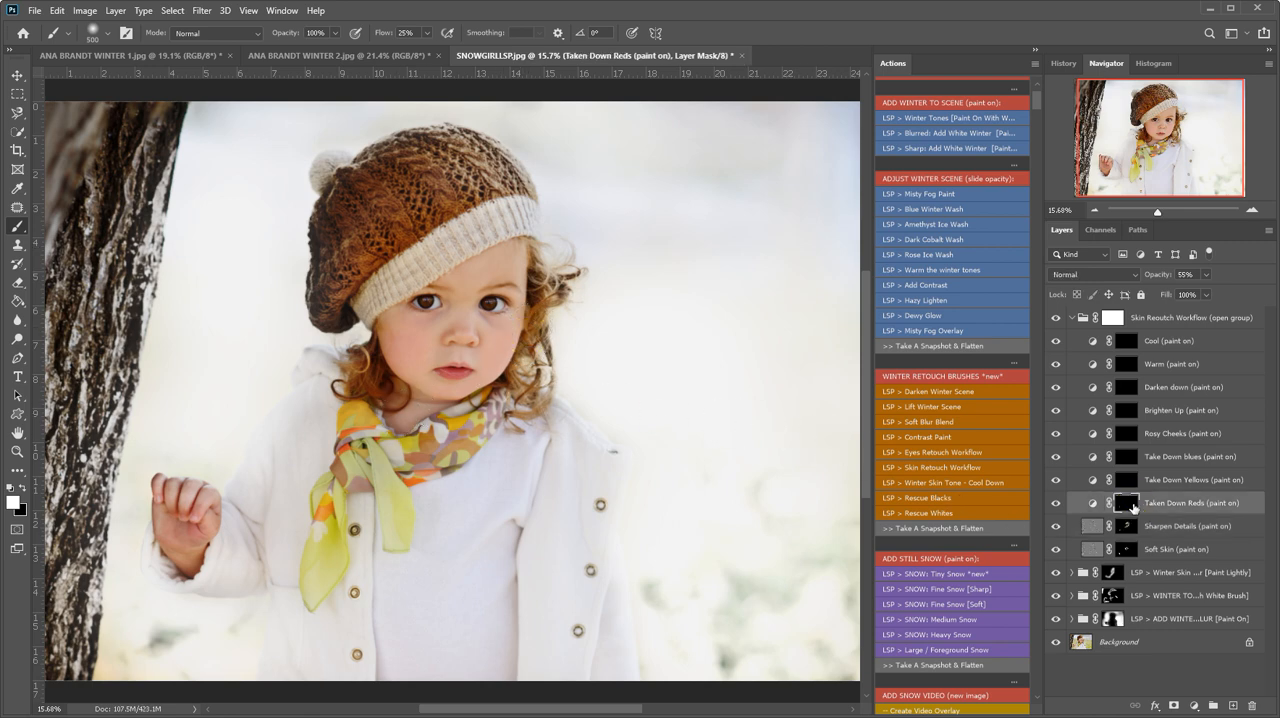
{"action": "mouse_move", "coordinate": [210, 503]}
{"action": "left_mouse_down"}
{"action": "mouse_move", "coordinate": [162, 502]}
{"action": "mouse_move", "coordinate": [207, 541]}
{"action": "left_mouse_up"}
{"action": "left_click", "coordinate": [1131, 481]}
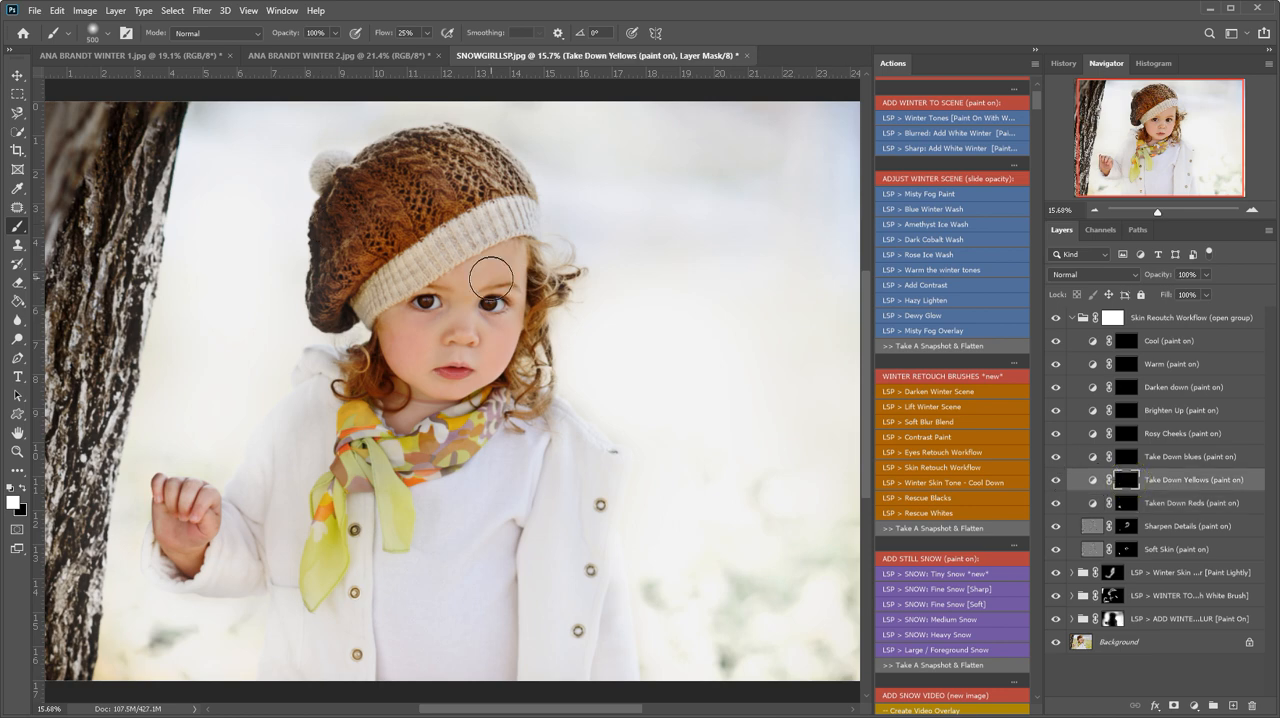
{"action": "mouse_move", "coordinate": [440, 288]}
{"action": "left_mouse_down"}
{"action": "mouse_move", "coordinate": [375, 324]}
{"action": "mouse_move", "coordinate": [465, 272]}
{"action": "mouse_move", "coordinate": [524, 269]}
{"action": "mouse_move", "coordinate": [518, 218]}
{"action": "mouse_move", "coordinate": [344, 313]}
{"action": "mouse_move", "coordinate": [365, 312]}
{"action": "mouse_move", "coordinate": [373, 428]}
{"action": "mouse_move", "coordinate": [353, 409]}
{"action": "mouse_move", "coordinate": [363, 477]}
{"action": "mouse_move", "coordinate": [434, 457]}
{"action": "mouse_move", "coordinate": [409, 484]}
{"action": "left_mouse_up"}
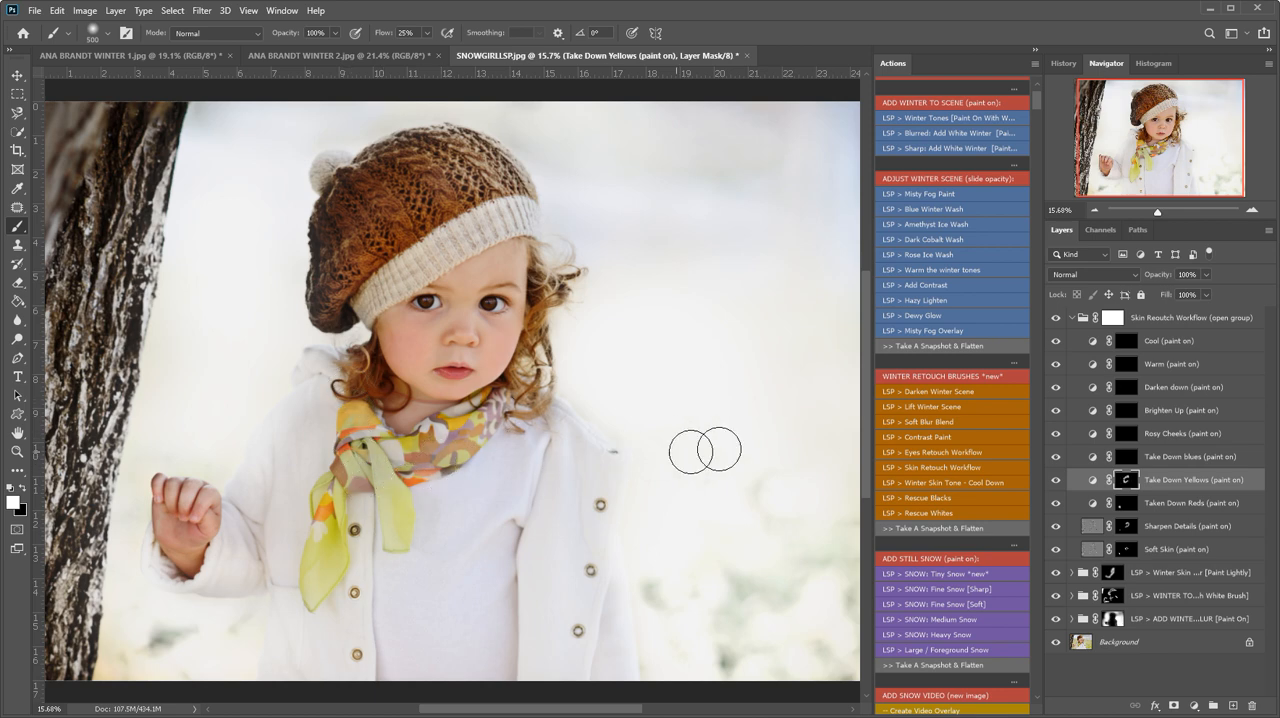
- Paint the Rosy Cheeks mask onto the girl's cheeks with a 300 px brush
{"action": "left_click", "coordinate": [1136, 437]}
{"action": "key", "text": "bracketleft"}
{"action": "key", "text": "bracketleft"}
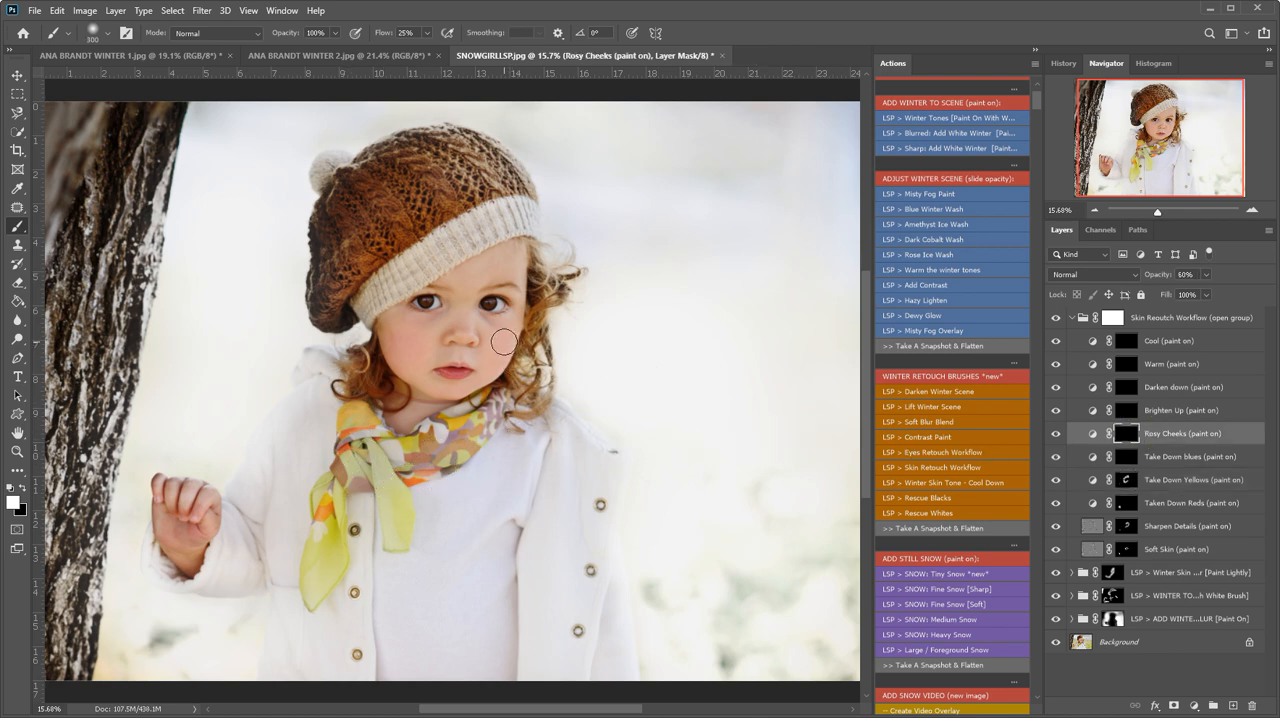
{"action": "mouse_move", "coordinate": [499, 342]}
{"action": "left_mouse_down"}
{"action": "mouse_move", "coordinate": [451, 353]}
{"action": "mouse_move", "coordinate": [396, 333]}
{"action": "mouse_move", "coordinate": [460, 340]}
{"action": "left_mouse_up"}
{"action": "key", "text": "bracketleft"}
{"action": "key", "text": "bracketleft"}
{"action": "key", "text": "bracketleft"}
- Paint the Brighten Up mask over the face, scarf and raised hand with an 1100 px brush
{"action": "left_click", "coordinate": [1128, 408]}
{"action": "key", "text": "bracketright"}
{"action": "key", "text": "bracketright"}
{"action": "key", "text": "bracketright"}
{"action": "key", "text": "bracketright"}
{"action": "key", "text": "bracketright"}
{"action": "key", "text": "bracketright"}
{"action": "key", "text": "bracketright"}
{"action": "key", "text": "bracketright"}
{"action": "key", "text": "bracketright"}
{"action": "key", "text": "bracketright"}
{"action": "mouse_move", "coordinate": [501, 312]}
{"action": "left_mouse_down"}
{"action": "mouse_move", "coordinate": [424, 366]}
{"action": "mouse_move", "coordinate": [453, 326]}
{"action": "mouse_move", "coordinate": [485, 325]}
{"action": "mouse_move", "coordinate": [447, 307]}
{"action": "mouse_move", "coordinate": [474, 311]}
{"action": "mouse_move", "coordinate": [555, 408]}
{"action": "mouse_move", "coordinate": [484, 386]}
{"action": "mouse_move", "coordinate": [507, 441]}
{"action": "left_mouse_up"}
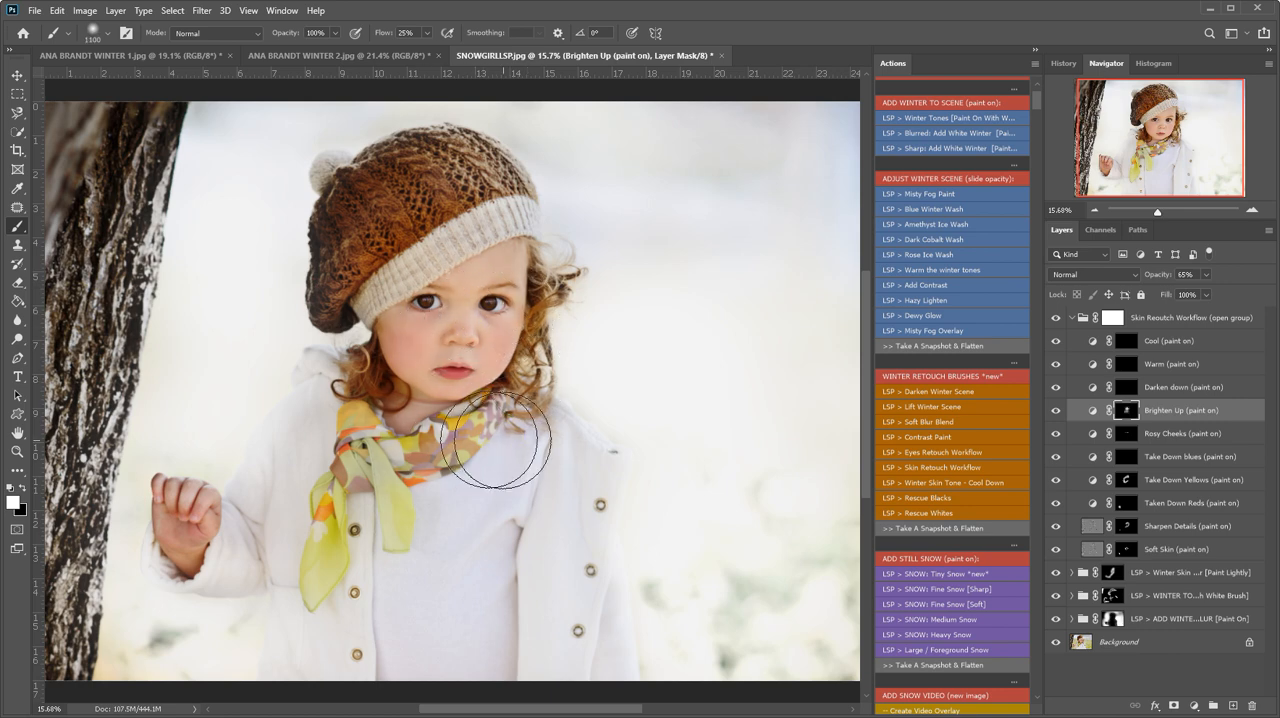
{"action": "left_click_drag", "start_coordinate": [186, 557], "coordinate": [197, 515]}
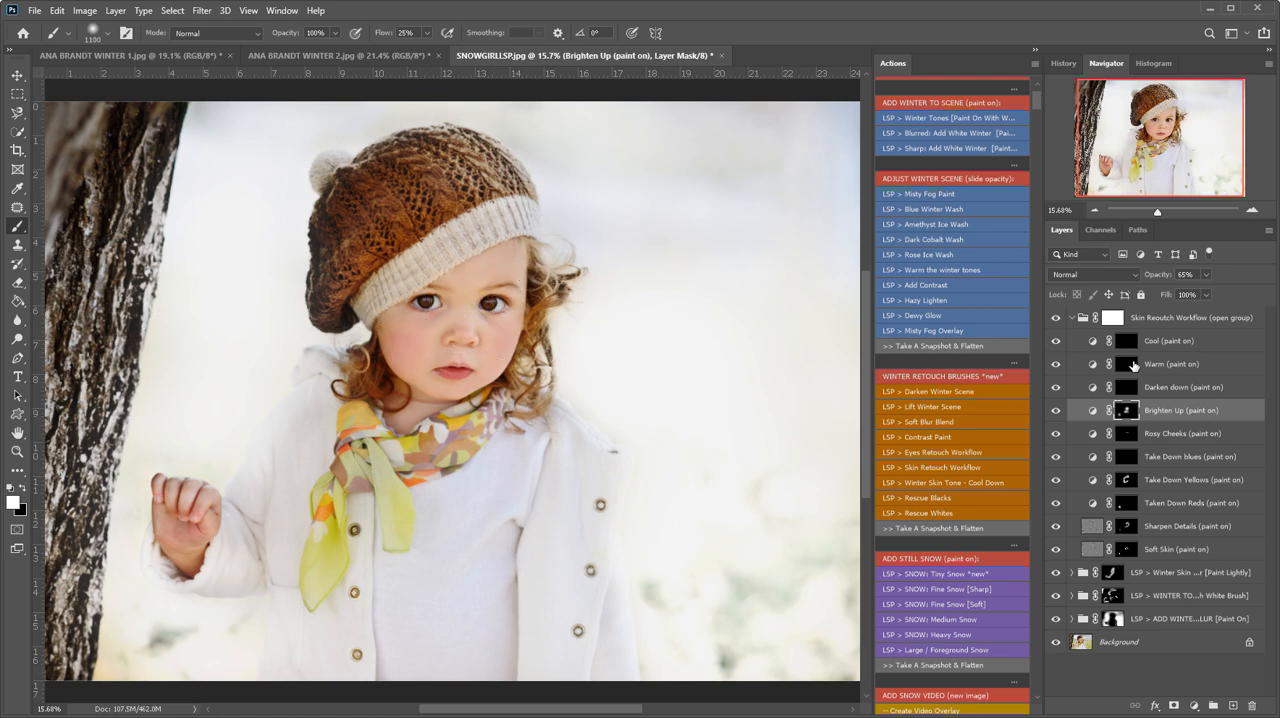
- Collapse the skin retouch group and compare the edited image with the original by toggling all the effect groups' visibility
{"action": "left_click", "coordinate": [1072, 318]}
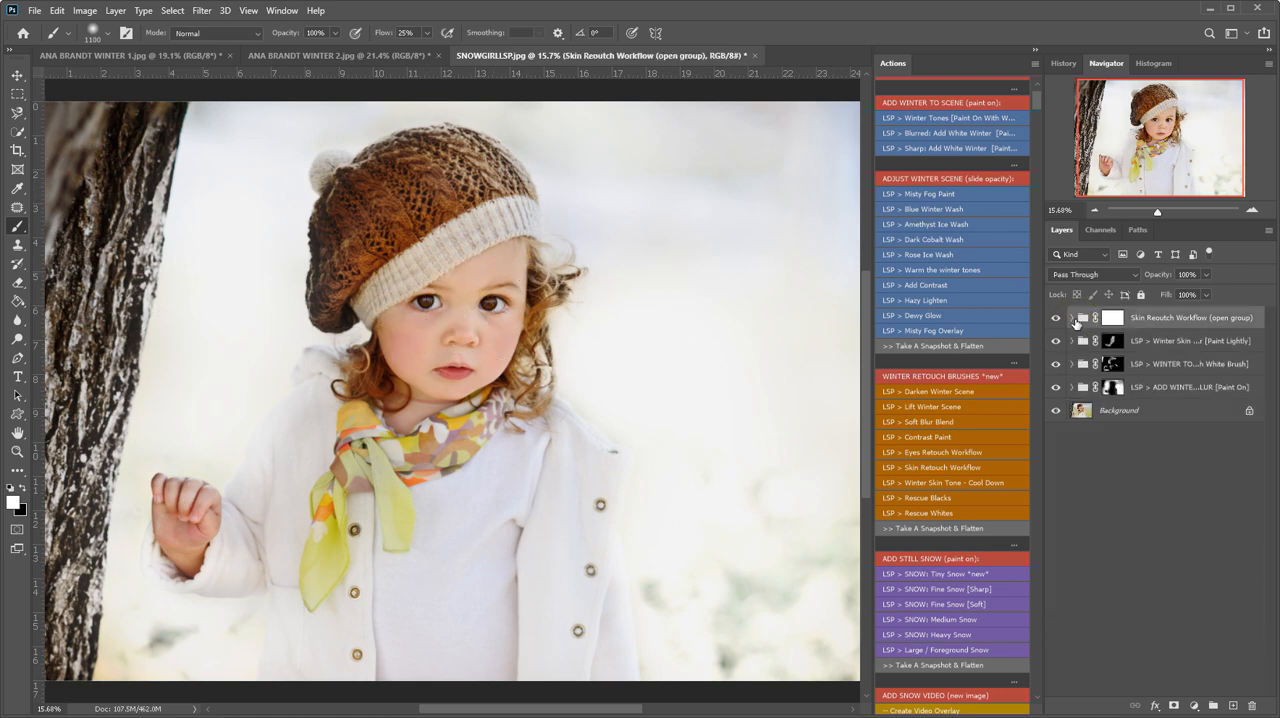
{"action": "left_click", "coordinate": [1056, 387]}
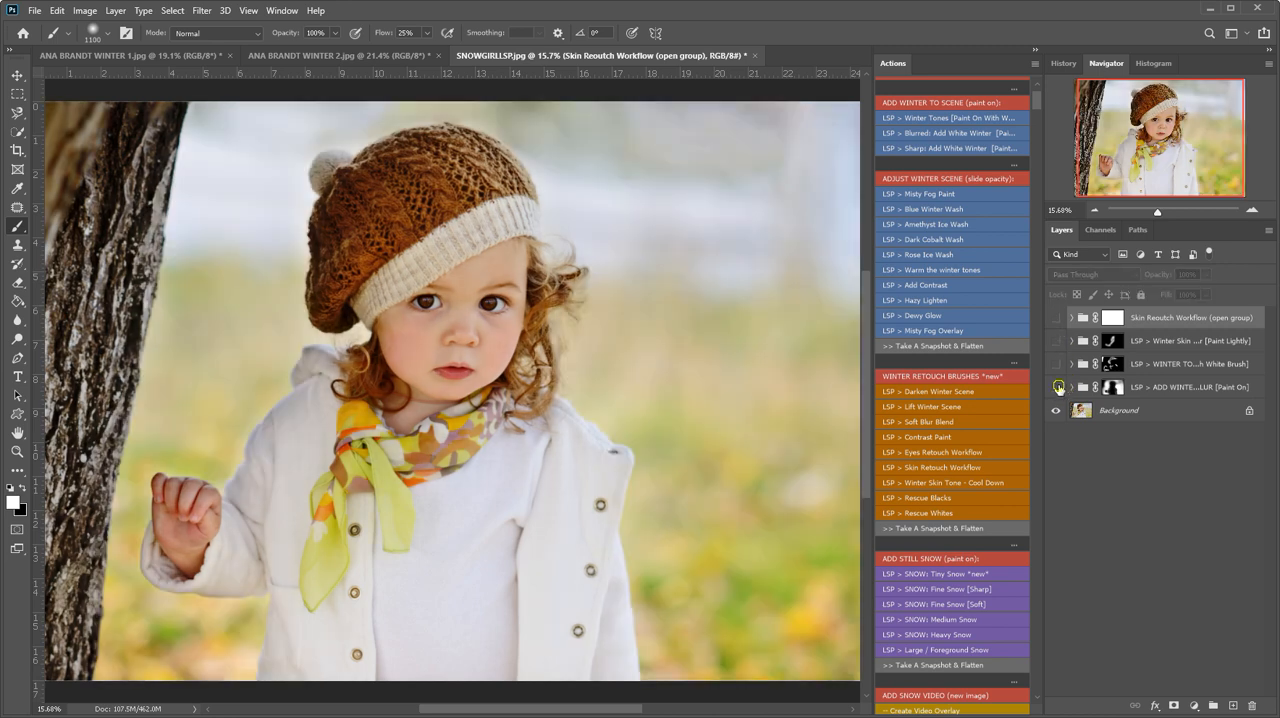
{"action": "left_click", "coordinate": [1056, 387]}
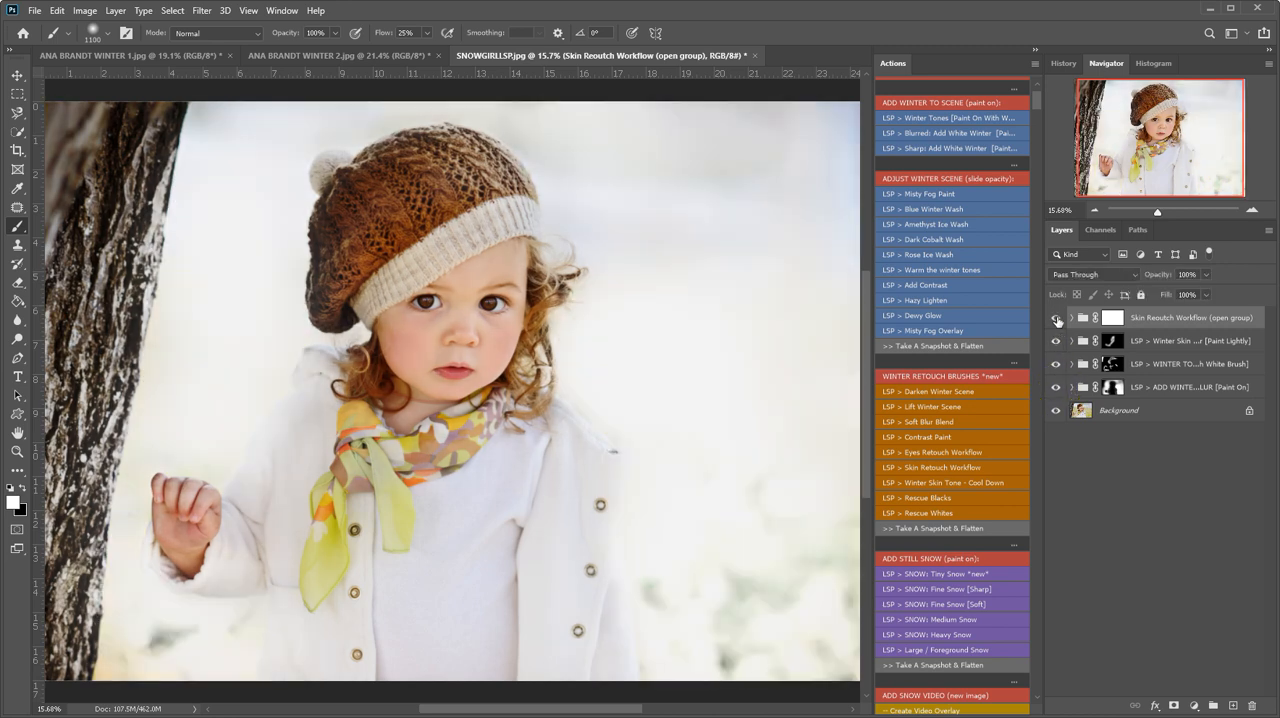
- Run the Eyes Retouch Workflow action, expand its layer group and set up a 175 px brush for the close-up eye work
{"action": "left_click", "coordinate": [907, 450]}
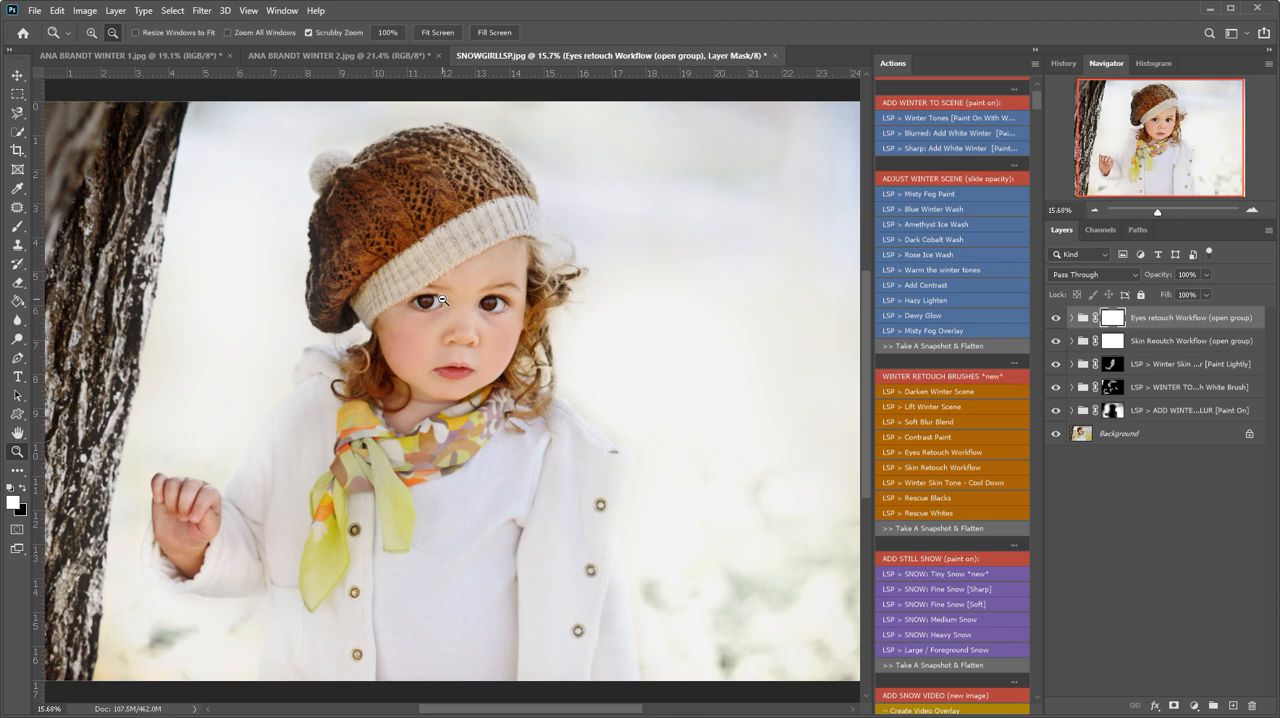
{"action": "mouse_move", "coordinate": [442, 300]}
{"action": "left_mouse_down"}
{"action": "mouse_move", "coordinate": [514, 334]}
{"action": "mouse_move", "coordinate": [428, 350]}
{"action": "left_mouse_up"}
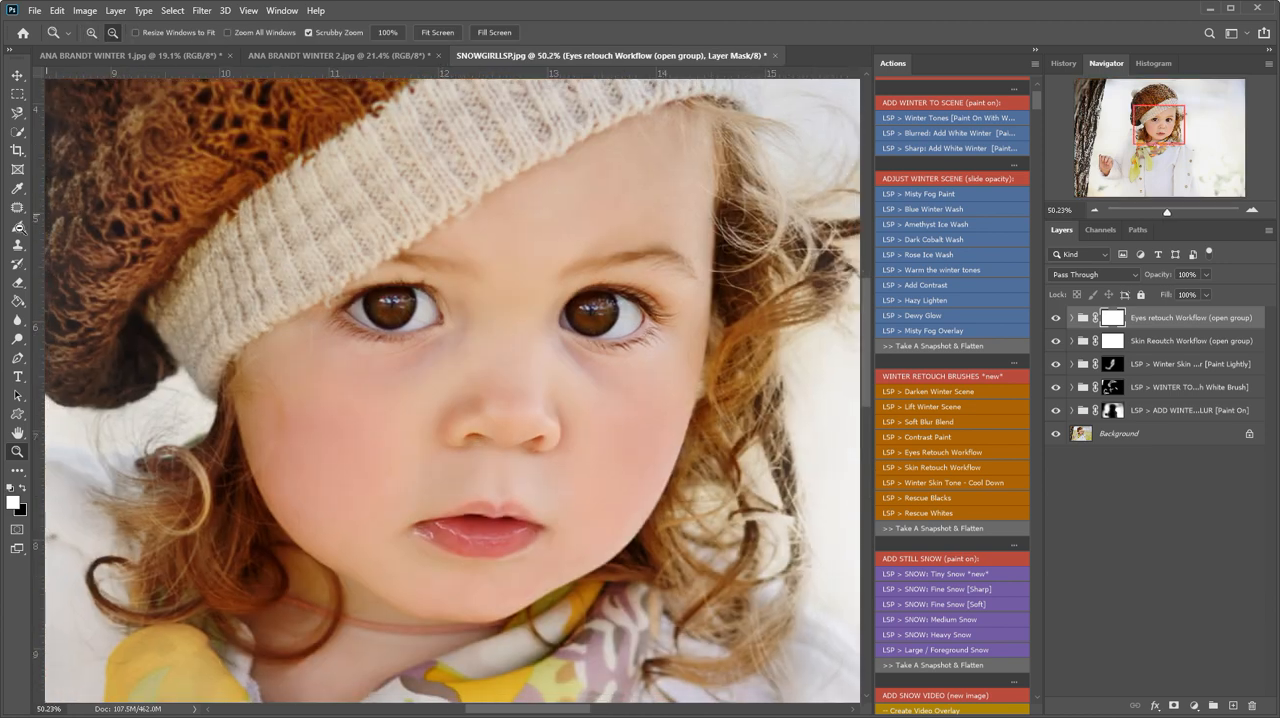
{"action": "left_click", "coordinate": [19, 229]}
{"action": "key", "text": "bracketleft"}
{"action": "key", "text": "bracketleft"}
{"action": "key", "text": "bracketleft"}
{"action": "key", "text": "bracketleft"}
{"action": "key", "text": "bracketleft"}
{"action": "key", "text": "bracketleft"}
{"action": "key", "text": "bracketleft"}
{"action": "key", "text": "bracketleft"}
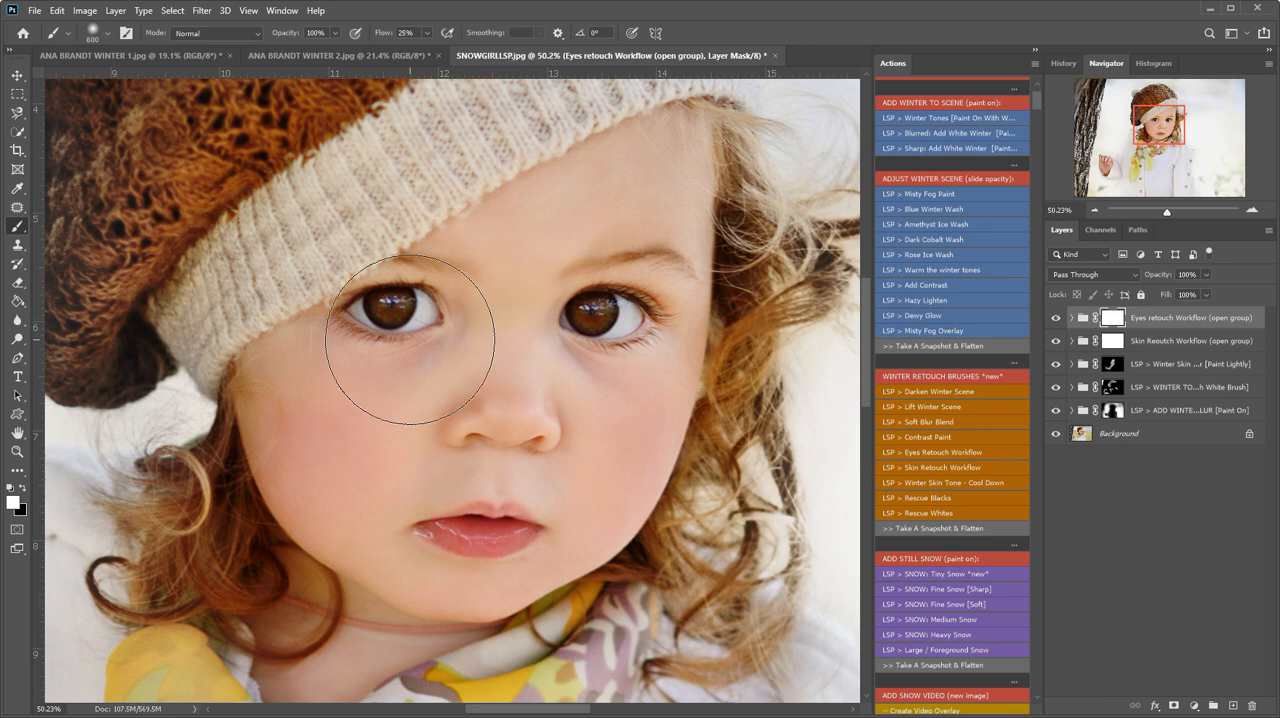
{"action": "key", "text": "bracketleft"}
{"action": "key", "text": "bracketleft"}
{"action": "key", "text": "bracketleft"}
{"action": "left_click", "coordinate": [1073, 319]}
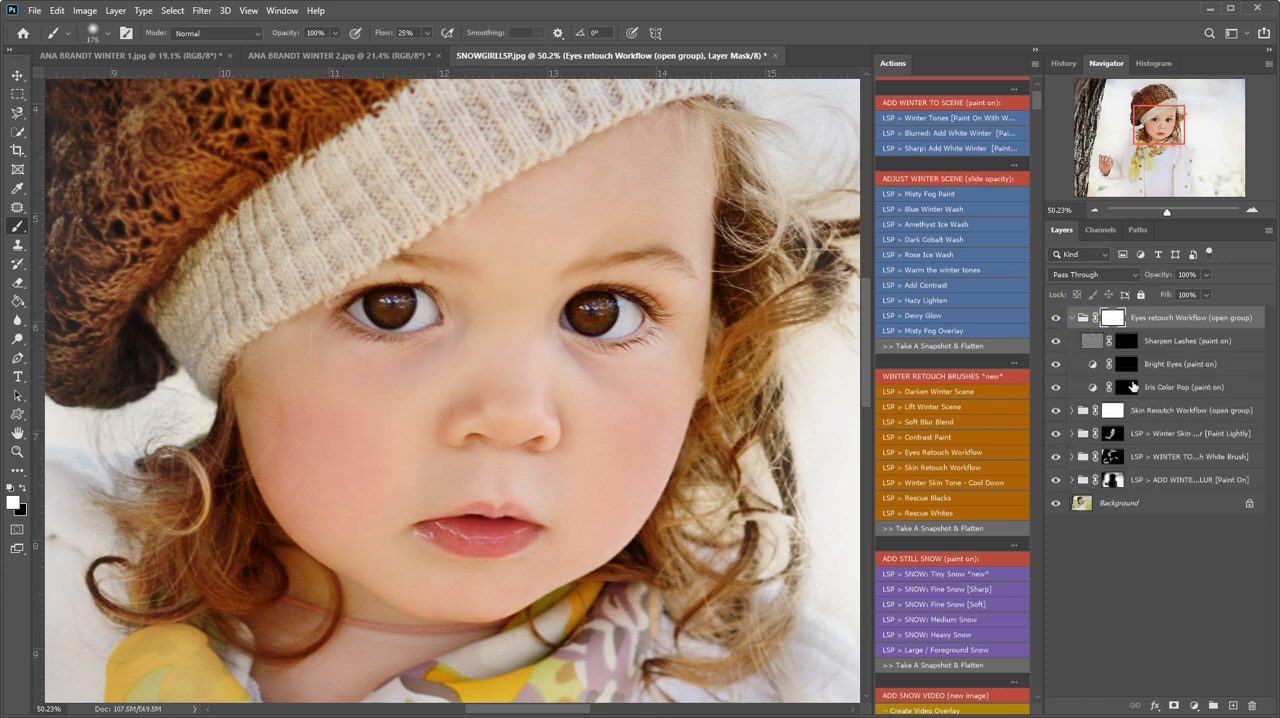
- Paint the Iris Color Pop, Bright Eyes and Sharpen Lashes masks onto both of the girl's eyes, reducing the brush to 125 px
{"action": "left_click", "coordinate": [1134, 384]}
{"action": "left_click", "coordinate": [372, 303]}
{"action": "left_click", "coordinate": [1127, 363]}
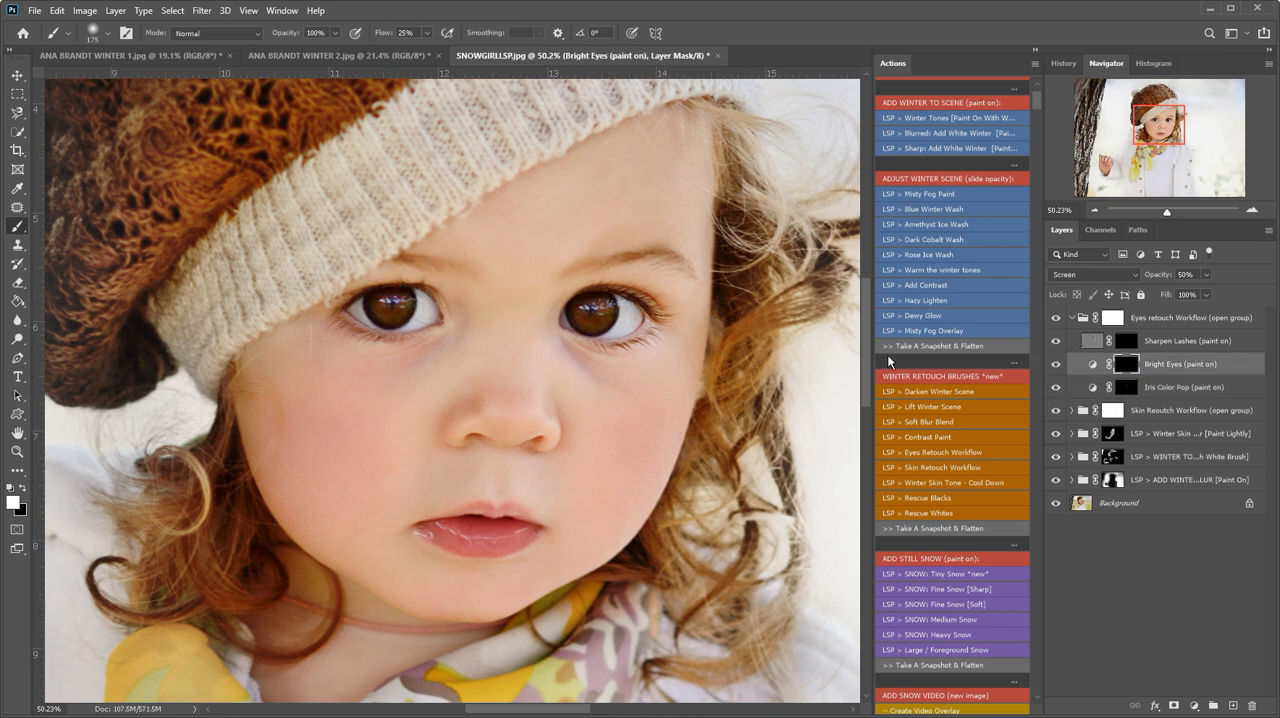
{"action": "left_click", "coordinate": [590, 313]}
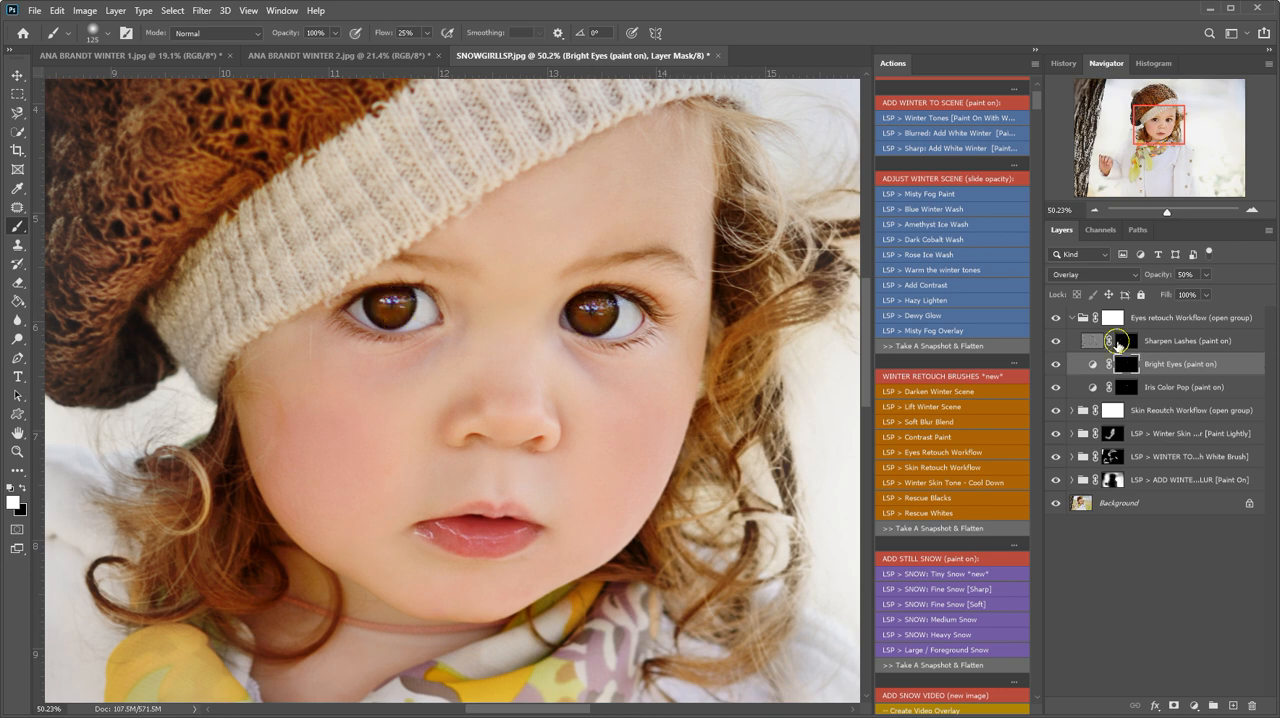
{"action": "left_click", "coordinate": [1127, 341]}
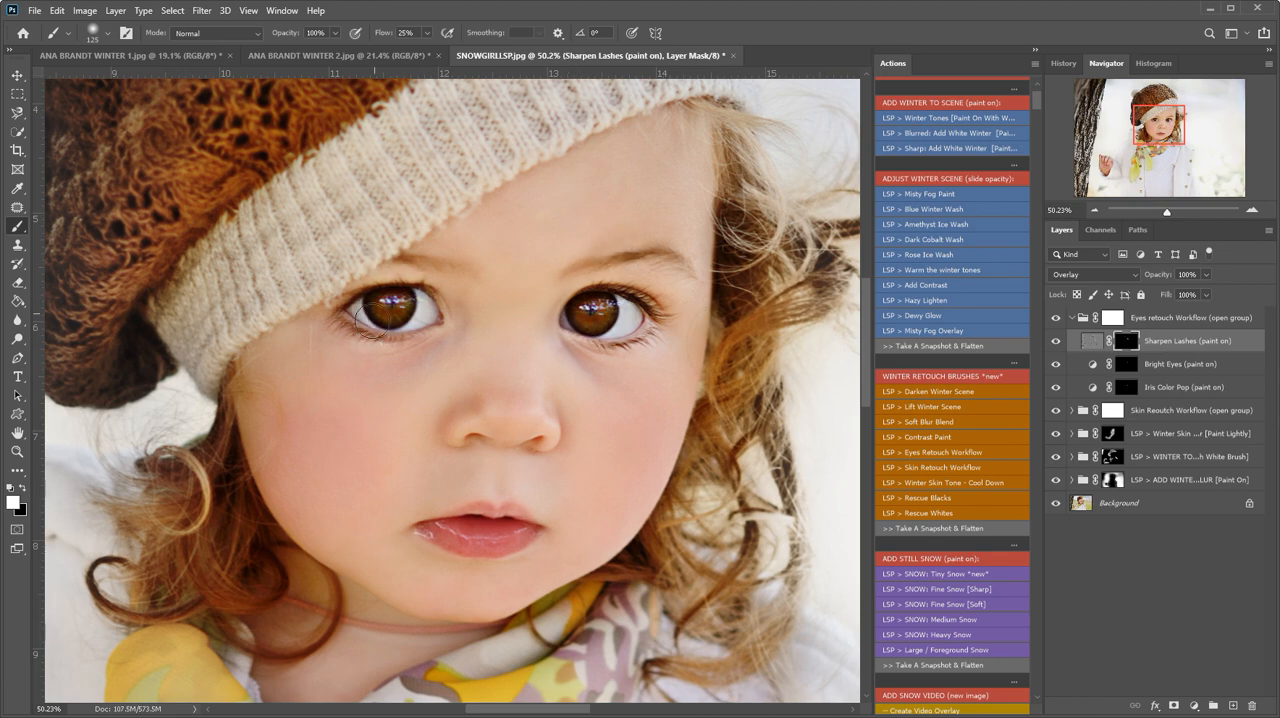
- Collapse the eyes retouch group and compare the whole edited image with the original by toggling all effect groups
{"action": "key", "text": "z"}
{"action": "left_click", "coordinate": [499, 494], "text": "alt"}
{"action": "left_click", "coordinate": [499, 494], "text": "alt"}
{"action": "left_click", "coordinate": [499, 494], "text": "alt"}
{"action": "left_click", "coordinate": [499, 494], "text": "alt"}
{"action": "left_click", "coordinate": [499, 494], "text": "alt"}
{"action": "scroll", "coordinate": [447, 360], "scroll_direction": "up", "scroll_amount": 3}
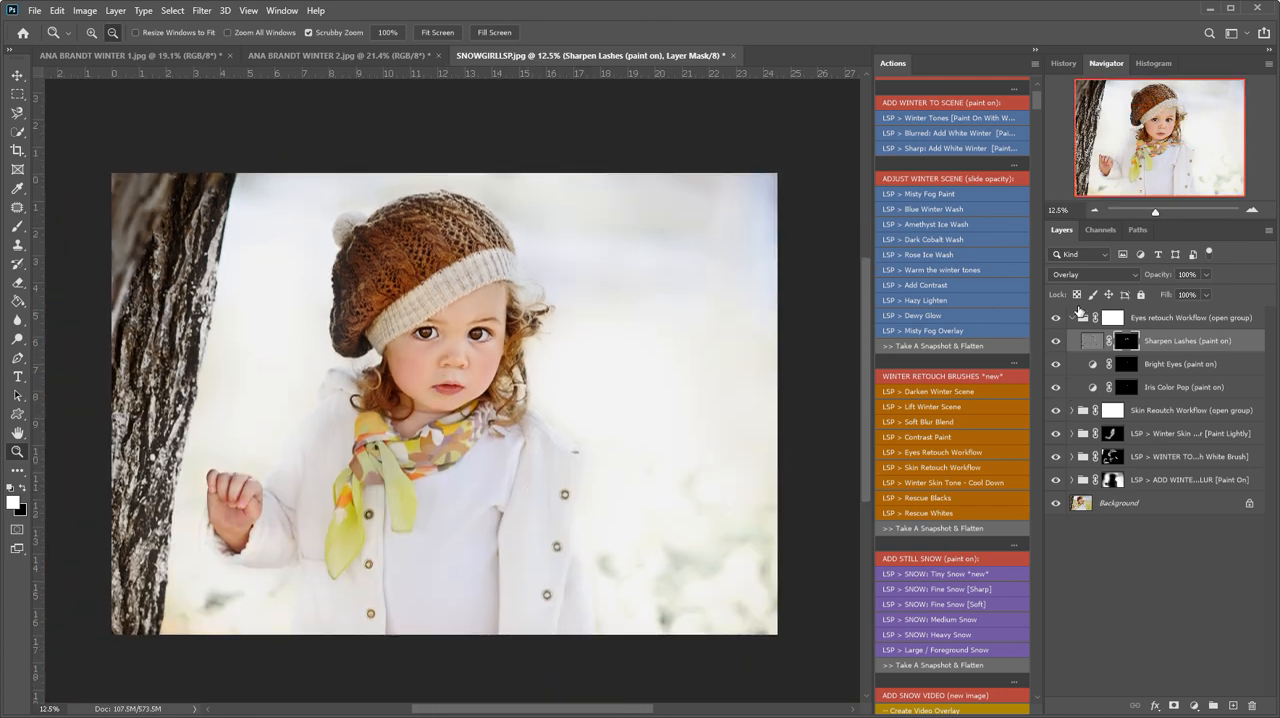
{"action": "left_click", "coordinate": [1072, 318]}
{"action": "left_click_drag", "start_coordinate": [1056, 412], "coordinate": [1059, 322]}
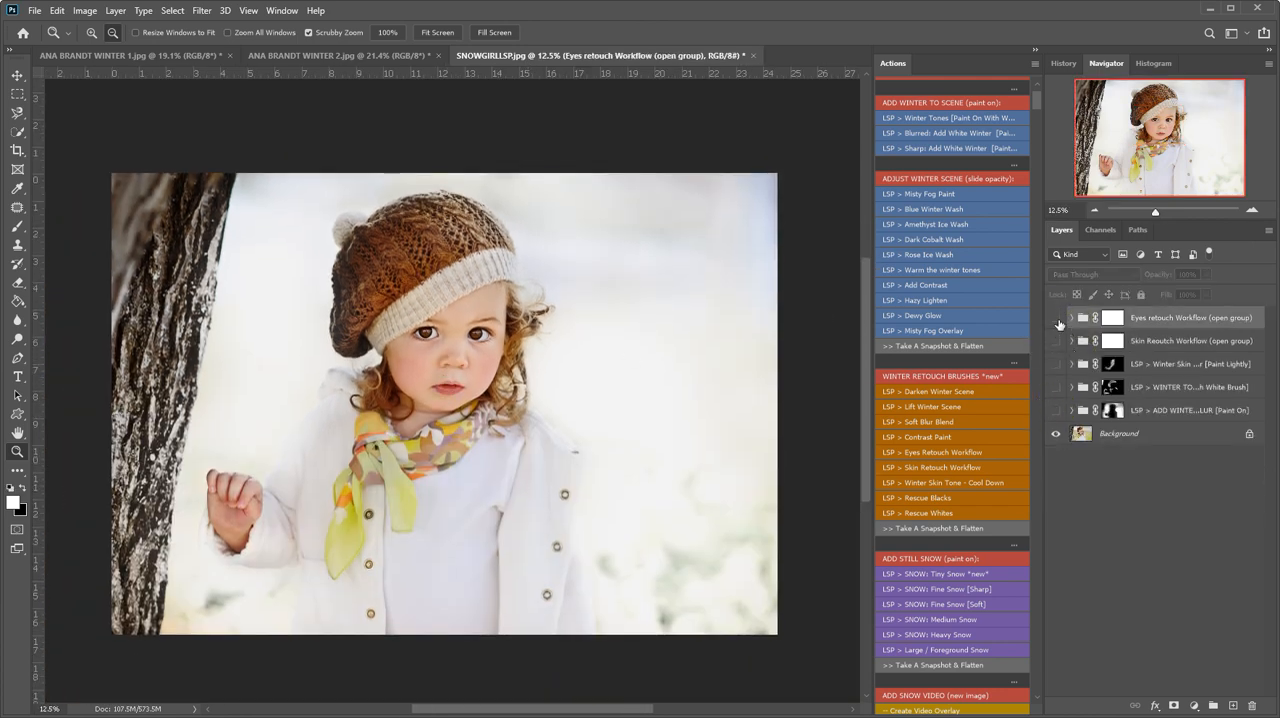
{"action": "left_click_drag", "start_coordinate": [1058, 411], "coordinate": [1051, 328]}
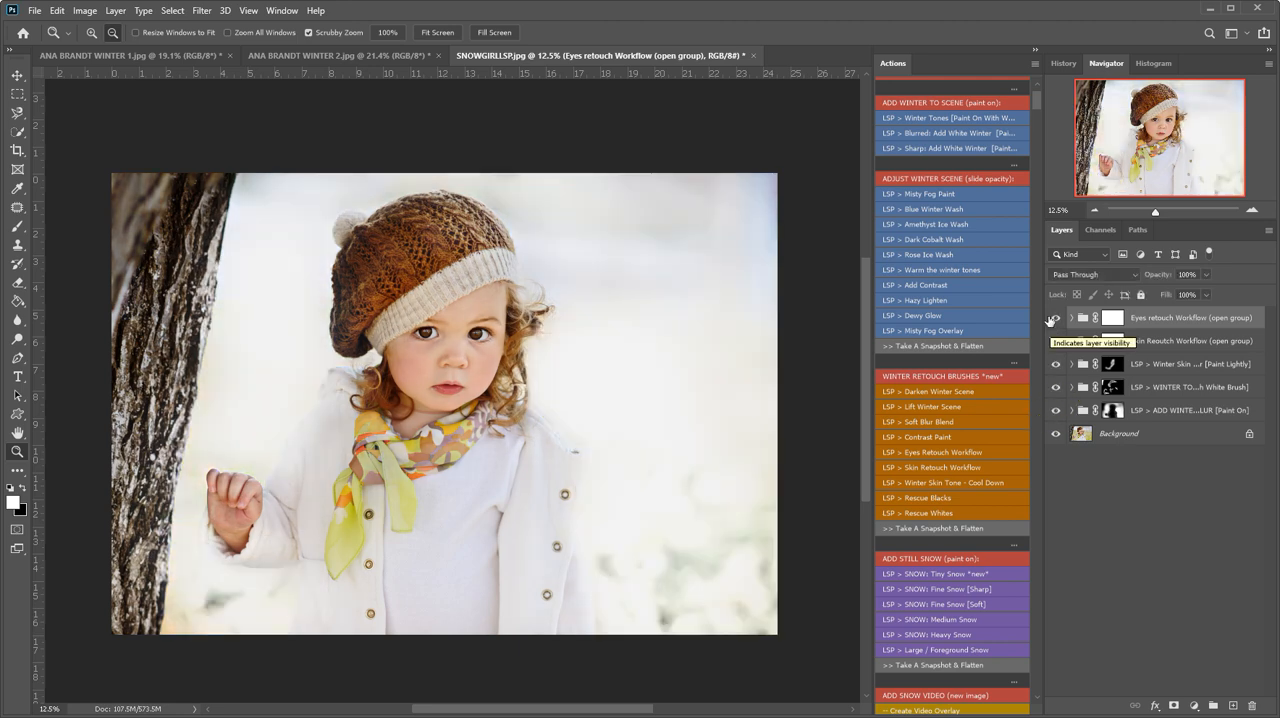
- Run the Misty Fog Overlay action and lower its group opacity to 22%
{"action": "left_click", "coordinate": [945, 331]}
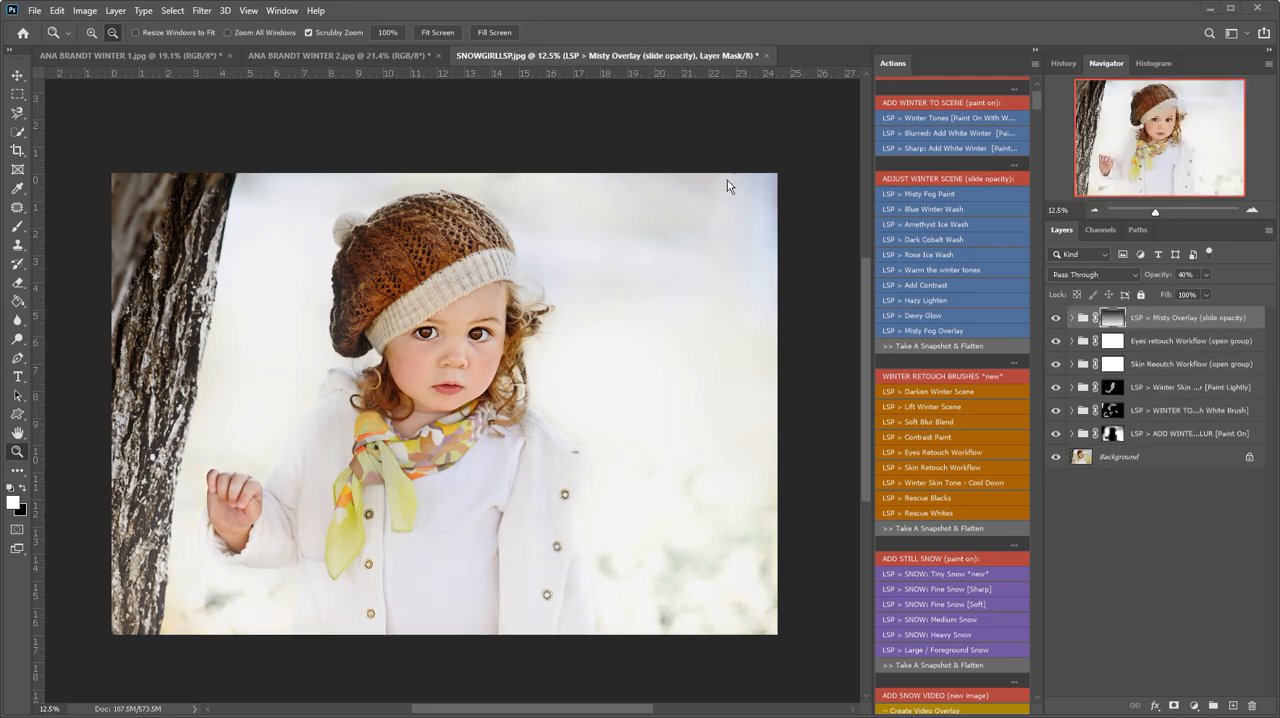
{"action": "left_click", "coordinate": [1205, 281]}
{"action": "mouse_move", "coordinate": [1190, 294]}
{"action": "left_mouse_down"}
{"action": "mouse_move", "coordinate": [1224, 296]}
{"action": "mouse_move", "coordinate": [1198, 290]}
{"action": "left_mouse_up"}
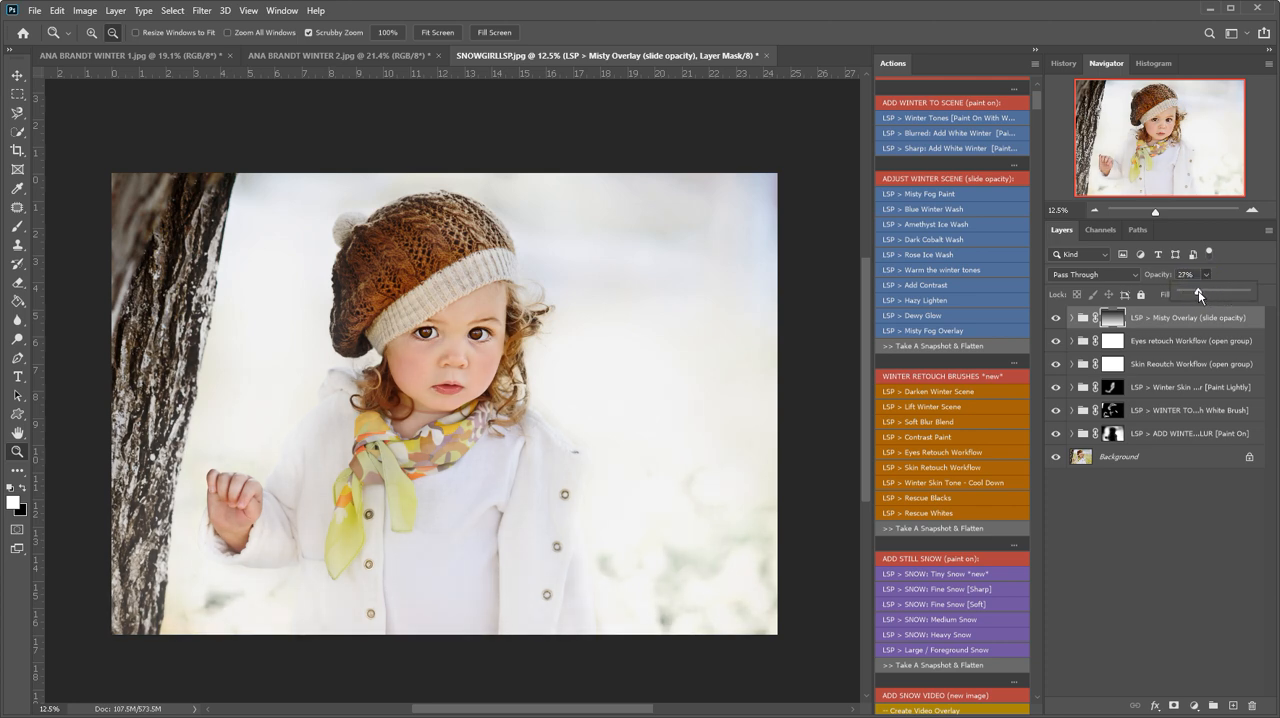
{"action": "left_click", "coordinate": [1179, 321]}
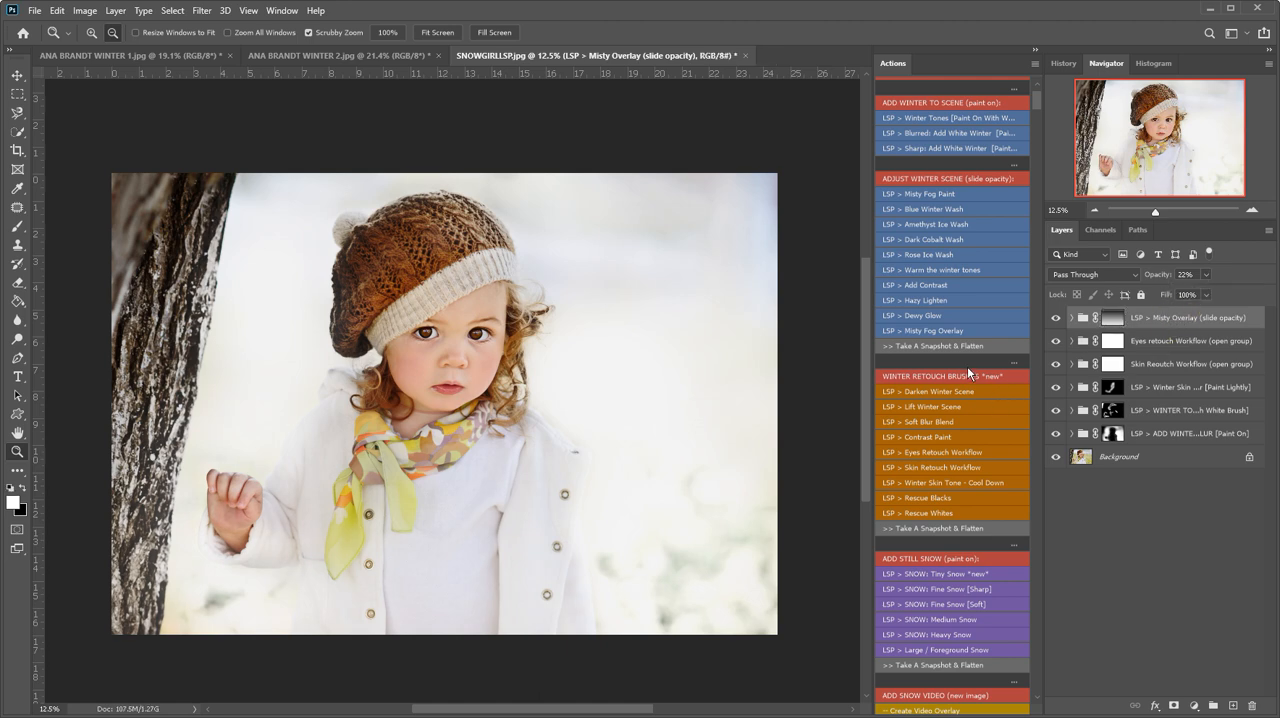
- Run the Medium Snow action and paint its mask over the scene around the girl with a brush enlarged to 2800 px
{"action": "scroll", "coordinate": [967, 367], "scroll_direction": "down", "scroll_amount": 5}
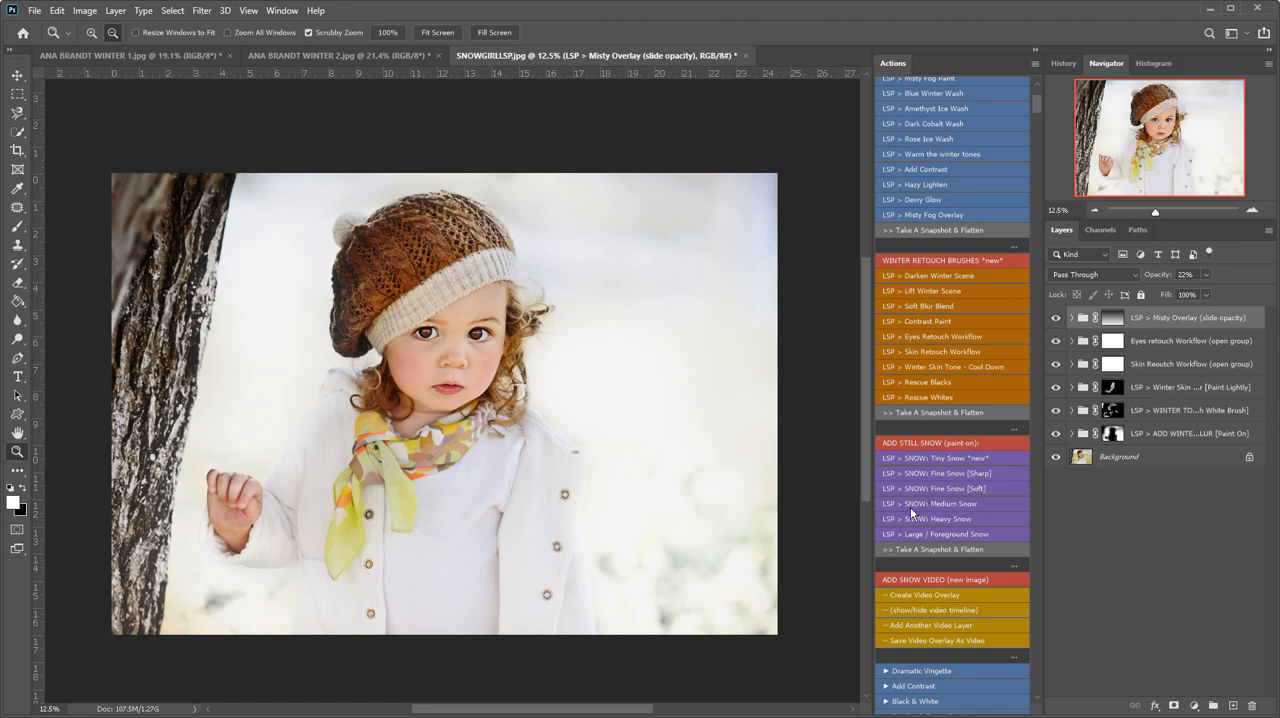
{"action": "left_click", "coordinate": [944, 506]}
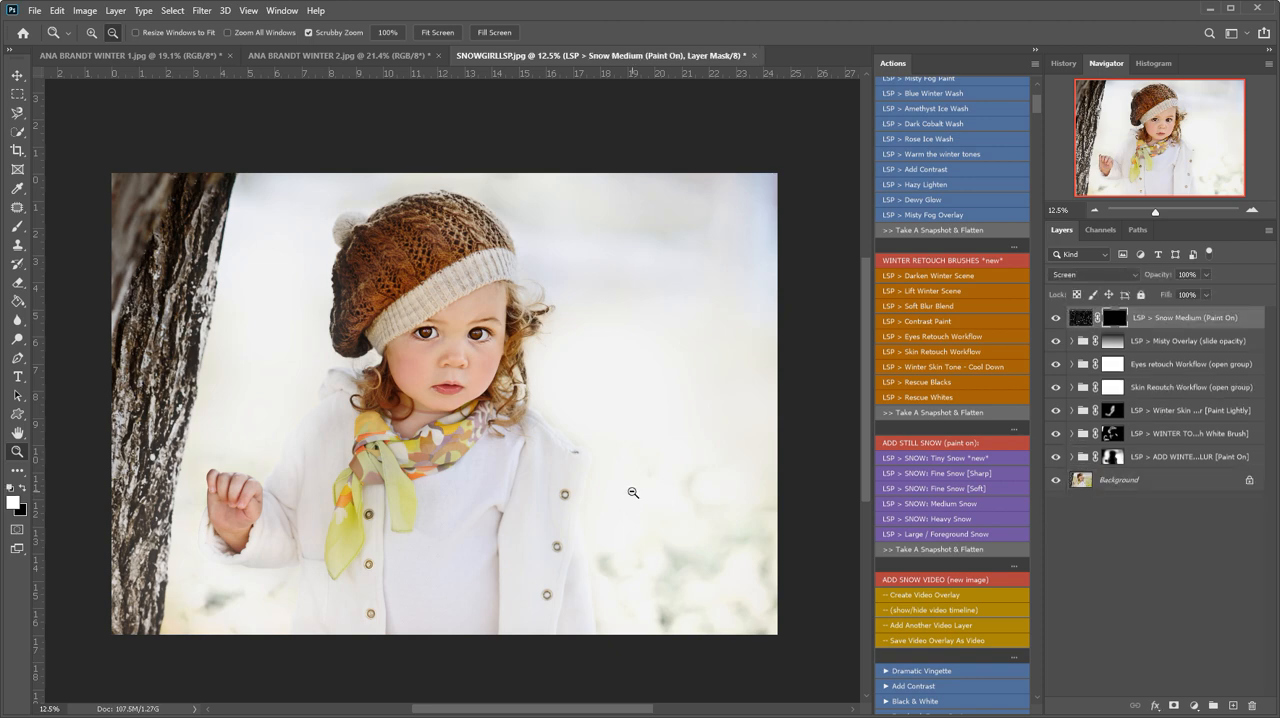
{"action": "key", "text": "b"}
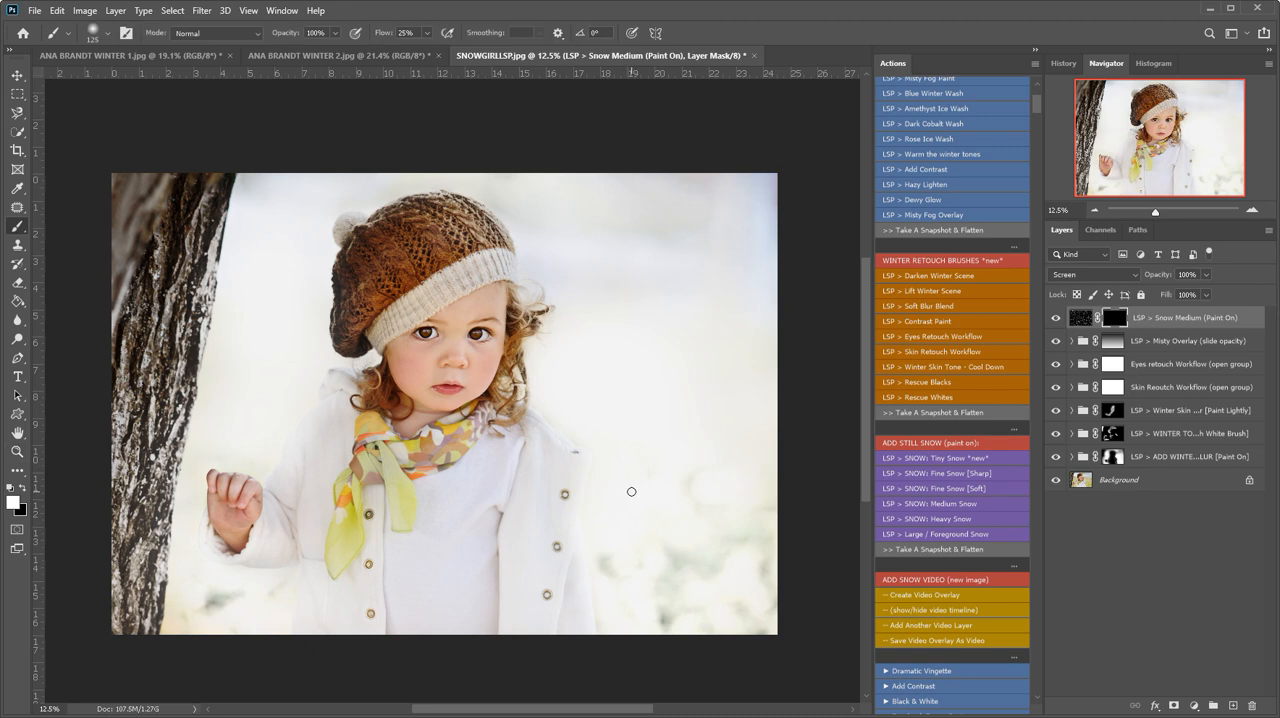
{"action": "key", "text": "bracketright"}
{"action": "key", "text": "bracketright"}
{"action": "key", "text": "bracketright"}
{"action": "key", "text": "bracketright"}
{"action": "key", "text": "bracketright"}
{"action": "key", "text": "bracketright"}
{"action": "key", "text": "bracketright"}
{"action": "key", "text": "bracketright"}
{"action": "key", "text": "bracketright"}
{"action": "key", "text": "bracketright"}
{"action": "key", "text": "bracketright"}
{"action": "key", "text": "bracketright"}
{"action": "key", "text": "bracketright"}
{"action": "key", "text": "bracketright"}
{"action": "key", "text": "bracketright"}
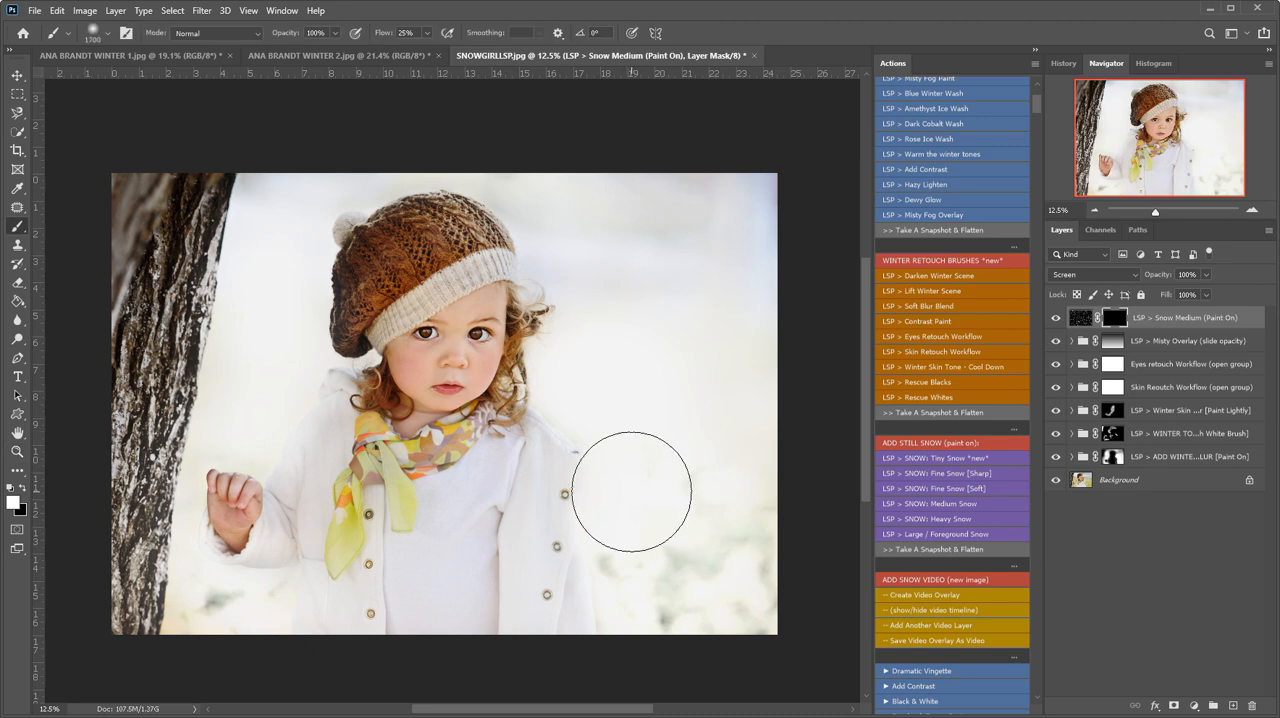
{"action": "mouse_move", "coordinate": [631, 492]}
{"action": "left_mouse_down"}
{"action": "mouse_move", "coordinate": [626, 509]}
{"action": "mouse_move", "coordinate": [543, 557]}
{"action": "mouse_move", "coordinate": [171, 200]}
{"action": "mouse_move", "coordinate": [220, 530]}
{"action": "mouse_move", "coordinate": [700, 210]}
{"action": "mouse_move", "coordinate": [700, 580]}
{"action": "mouse_move", "coordinate": [672, 580]}
{"action": "mouse_move", "coordinate": [618, 258]}
{"action": "mouse_move", "coordinate": [480, 122]}
{"action": "mouse_move", "coordinate": [263, 357]}
{"action": "mouse_move", "coordinate": [429, 509]}
{"action": "mouse_move", "coordinate": [582, 539]}
{"action": "mouse_move", "coordinate": [360, 449]}
{"action": "mouse_move", "coordinate": [423, 471]}
{"action": "mouse_move", "coordinate": [460, 543]}
{"action": "mouse_move", "coordinate": [565, 640]}
{"action": "left_mouse_up"}
- Compare the image with the original by toggling all effect layers, leaving only the Snow Medium layer hidden
{"action": "left_click", "coordinate": [1057, 320]}
{"action": "left_click_drag", "start_coordinate": [1058, 322], "coordinate": [1054, 436]}
{"action": "left_click", "coordinate": [1055, 457]}
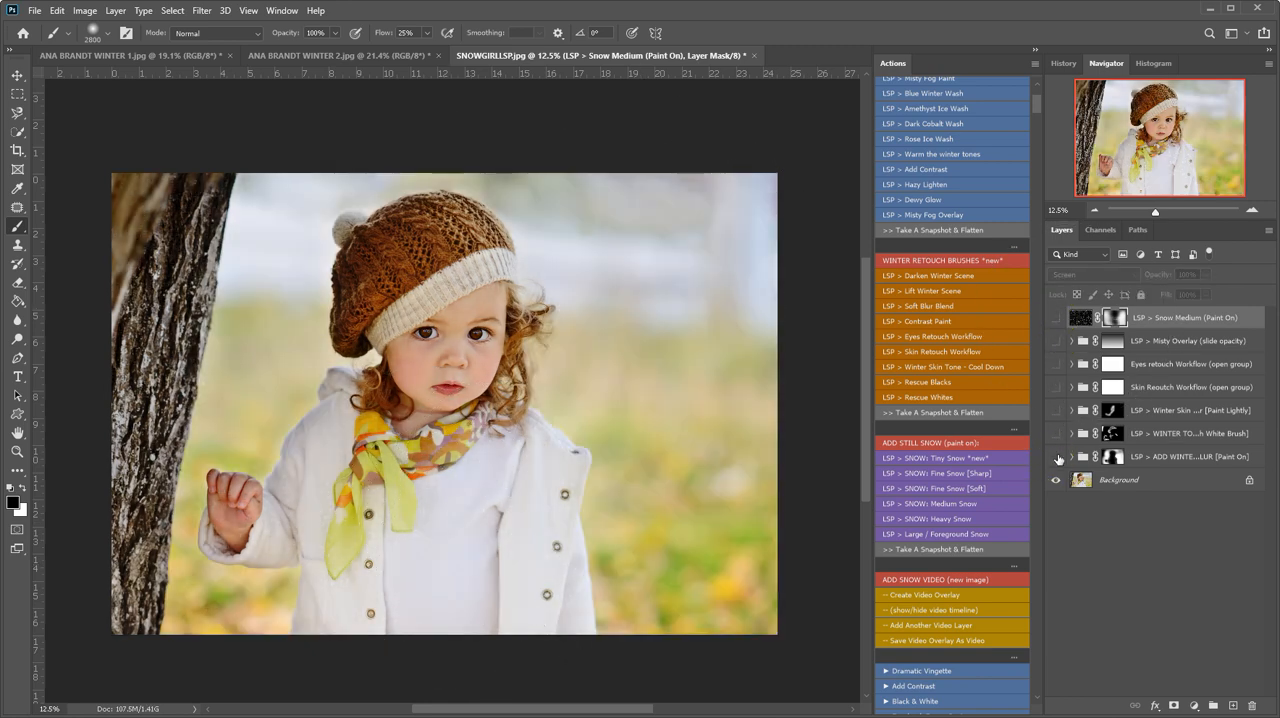
{"action": "left_click", "coordinate": [1056, 318]}
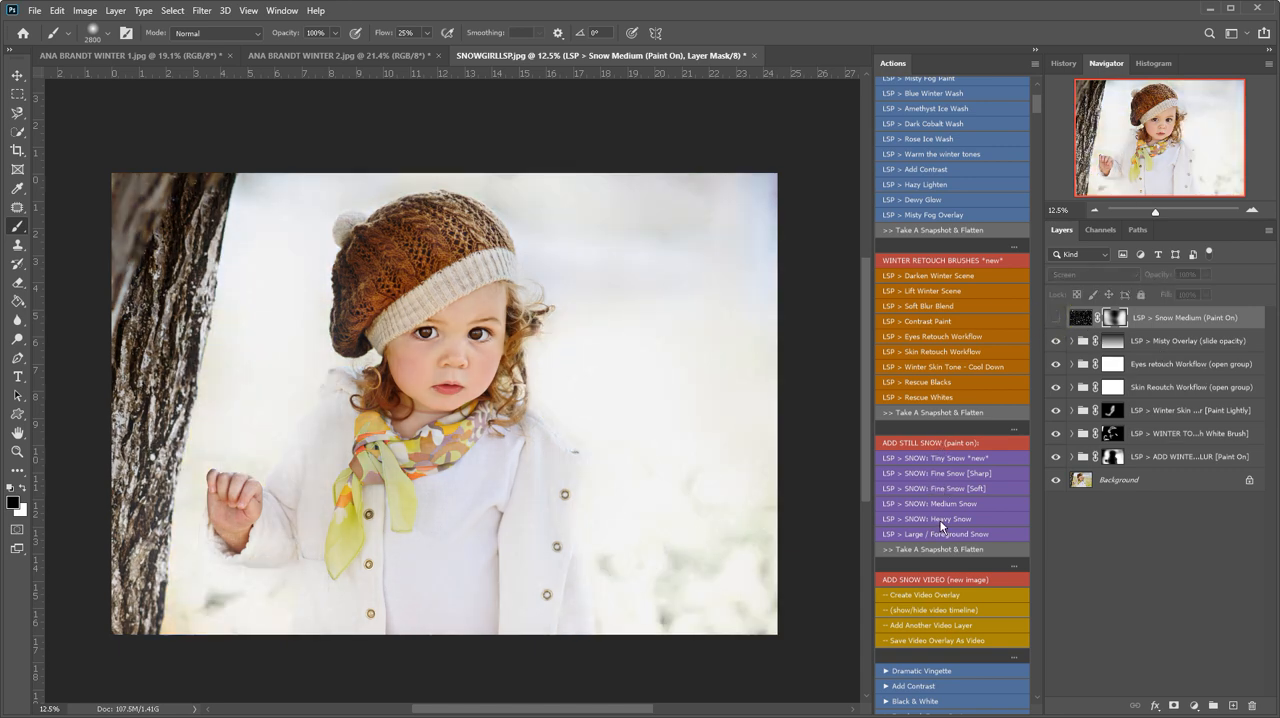
- Run the Fine Snow [Sharp] action and paint its mask across the scene with a 2800 px white brush
{"action": "left_click", "coordinate": [952, 486]}
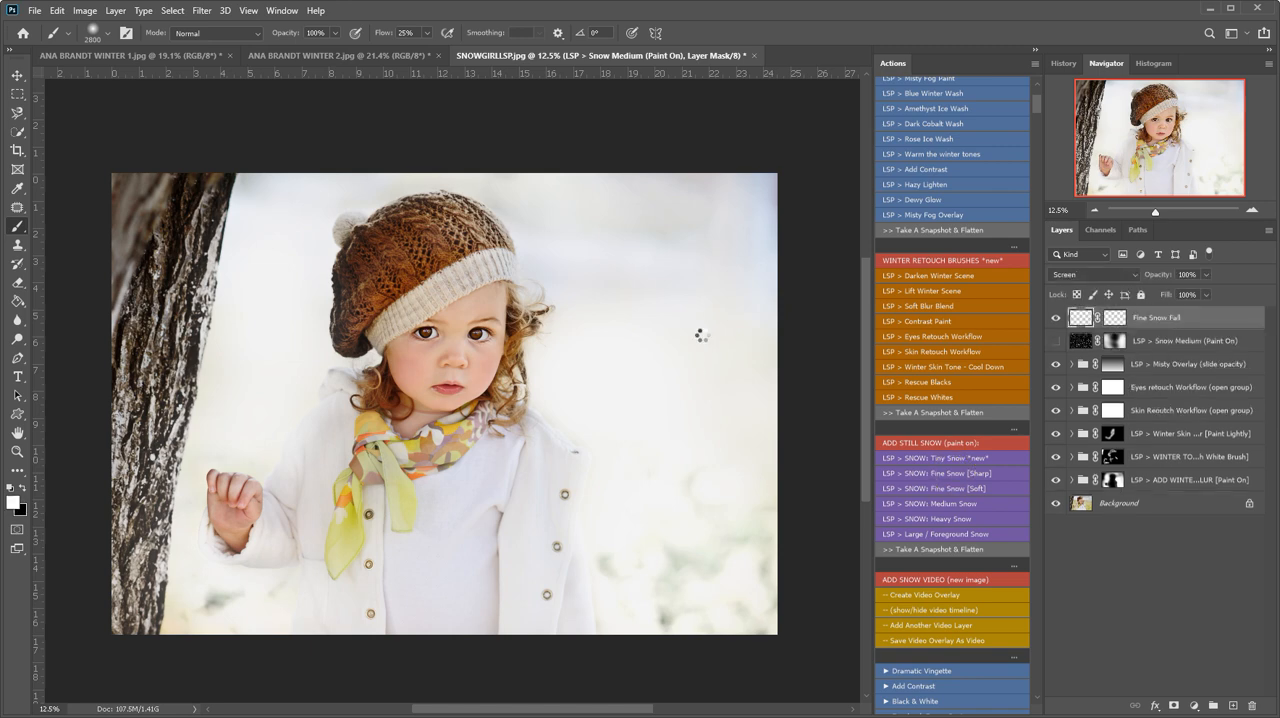
{"action": "mouse_move", "coordinate": [687, 174]}
{"action": "left_mouse_down"}
{"action": "mouse_move", "coordinate": [692, 540]}
{"action": "mouse_move", "coordinate": [740, 517]}
{"action": "mouse_move", "coordinate": [565, 556]}
{"action": "left_mouse_up"}
{"action": "mouse_move", "coordinate": [255, 375]}
{"action": "left_mouse_down"}
{"action": "mouse_move", "coordinate": [271, 286]}
{"action": "mouse_move", "coordinate": [271, 334]}
{"action": "mouse_move", "coordinate": [251, 300]}
{"action": "left_mouse_up"}
{"action": "mouse_move", "coordinate": [383, 254]}
{"action": "left_mouse_down"}
{"action": "mouse_move", "coordinate": [709, 254]}
{"action": "mouse_move", "coordinate": [755, 334]}
{"action": "mouse_move", "coordinate": [543, 473]}
{"action": "mouse_move", "coordinate": [440, 514]}
{"action": "mouse_move", "coordinate": [736, 409]}
{"action": "left_mouse_up"}
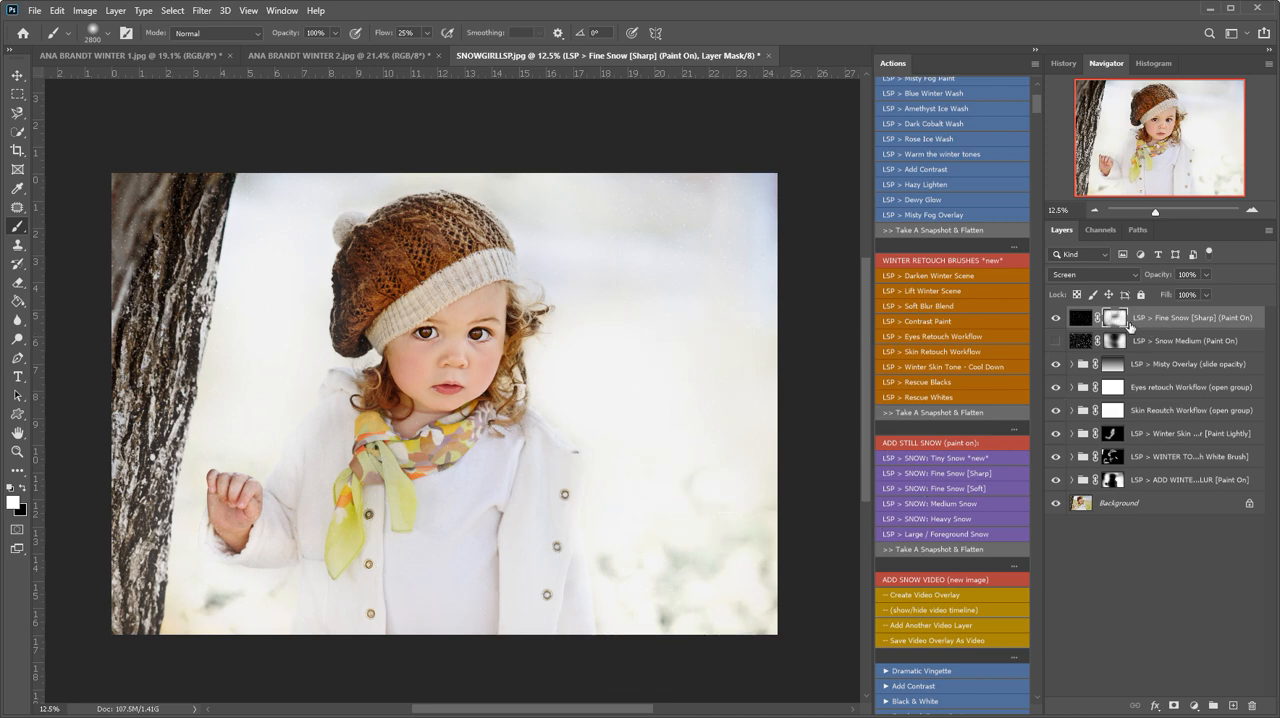
- Check the Fine Snow layer with its mask disabled and re-enabled, and paint black on the mask over the girl to remove snow
{"action": "left_click", "coordinate": [1118, 323], "text": "shift"}
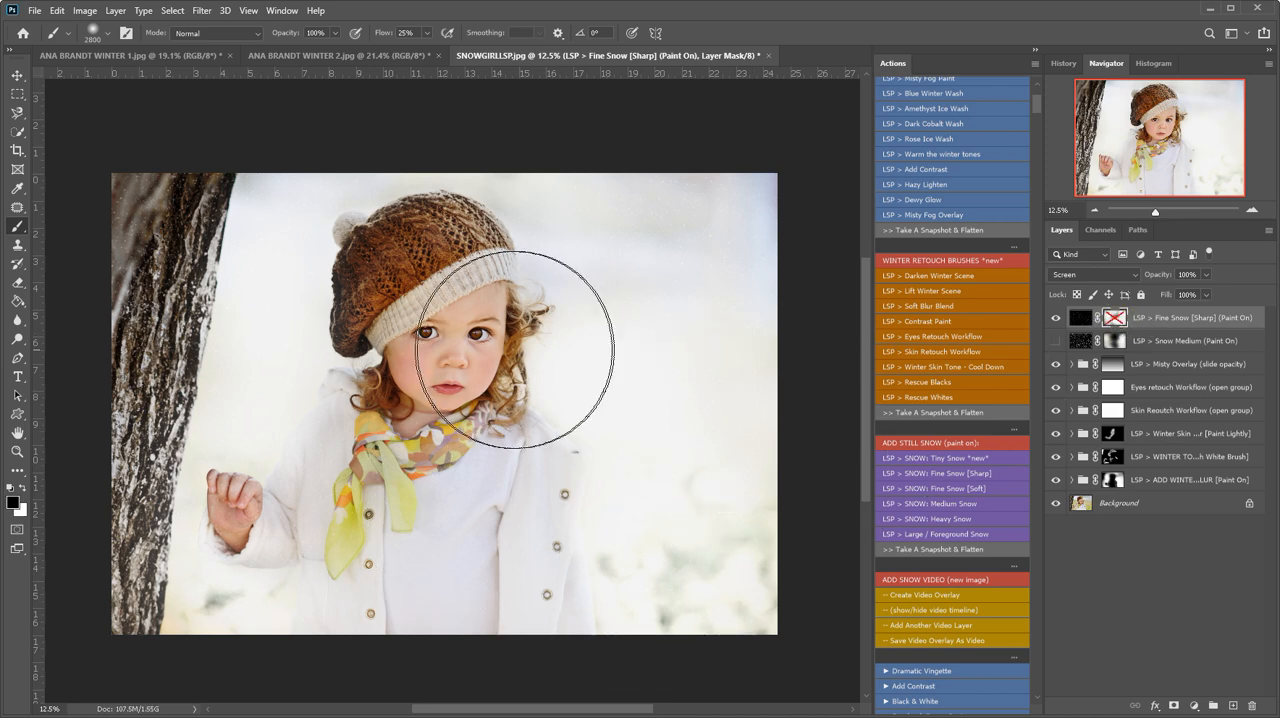
{"action": "left_click", "coordinate": [1114, 318], "text": "shift"}
{"action": "key", "text": "x"}
{"action": "mouse_move", "coordinate": [426, 238]}
{"action": "left_mouse_down"}
{"action": "mouse_move", "coordinate": [343, 245]}
{"action": "mouse_move", "coordinate": [391, 207]}
{"action": "mouse_move", "coordinate": [456, 197]}
{"action": "mouse_move", "coordinate": [679, 470]}
{"action": "mouse_move", "coordinate": [523, 554]}
{"action": "mouse_move", "coordinate": [627, 517]}
{"action": "left_mouse_up"}
- Show the Snow Medium layer again and reduce its snow around the girl by painting black on its mask
{"action": "left_click", "coordinate": [1056, 341]}
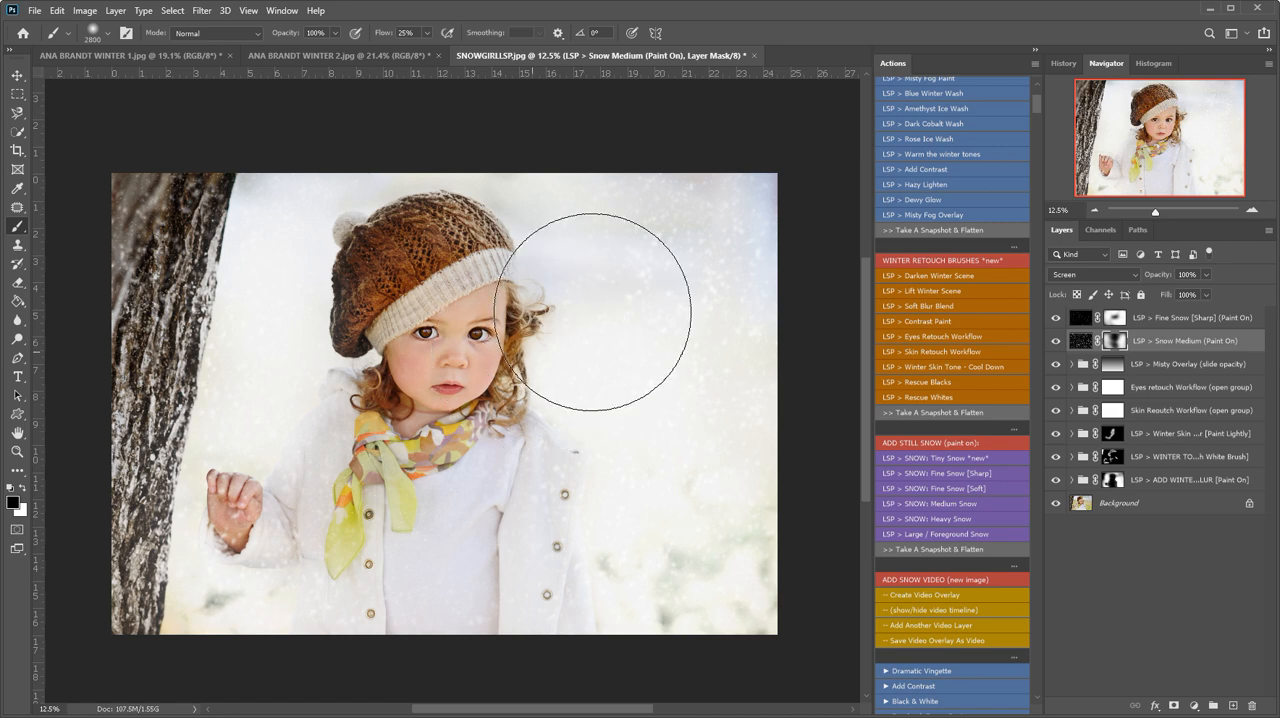
{"action": "key", "text": "x"}
{"action": "key", "text": "x"}
{"action": "left_click", "coordinate": [693, 247]}
{"action": "mouse_move", "coordinate": [693, 247]}
{"action": "left_mouse_down"}
{"action": "mouse_move", "coordinate": [708, 278]}
{"action": "mouse_move", "coordinate": [695, 239]}
{"action": "mouse_move", "coordinate": [707, 261]}
{"action": "mouse_move", "coordinate": [662, 313]}
{"action": "mouse_move", "coordinate": [707, 245]}
{"action": "mouse_move", "coordinate": [560, 502]}
{"action": "left_mouse_up"}
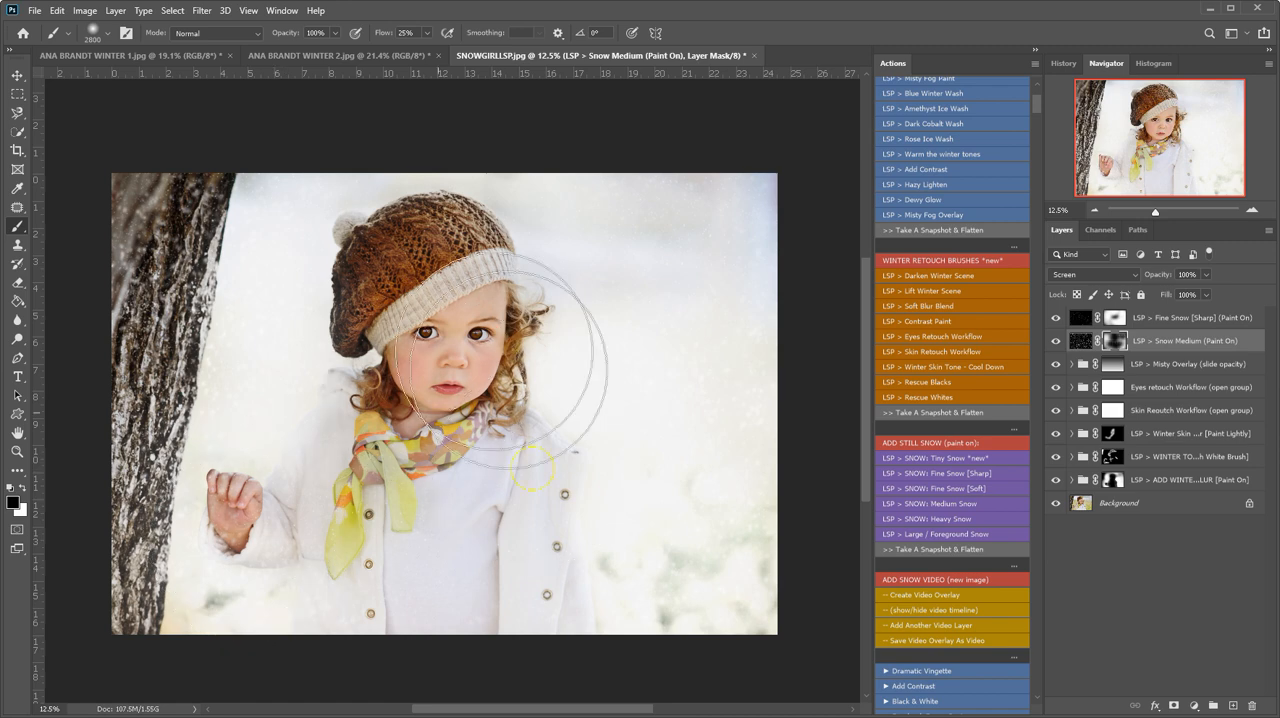
- Run the Blue Winter Wash action and raise the opacity of its layer
{"action": "scroll", "coordinate": [969, 291], "scroll_direction": "up", "scroll_amount": 2}
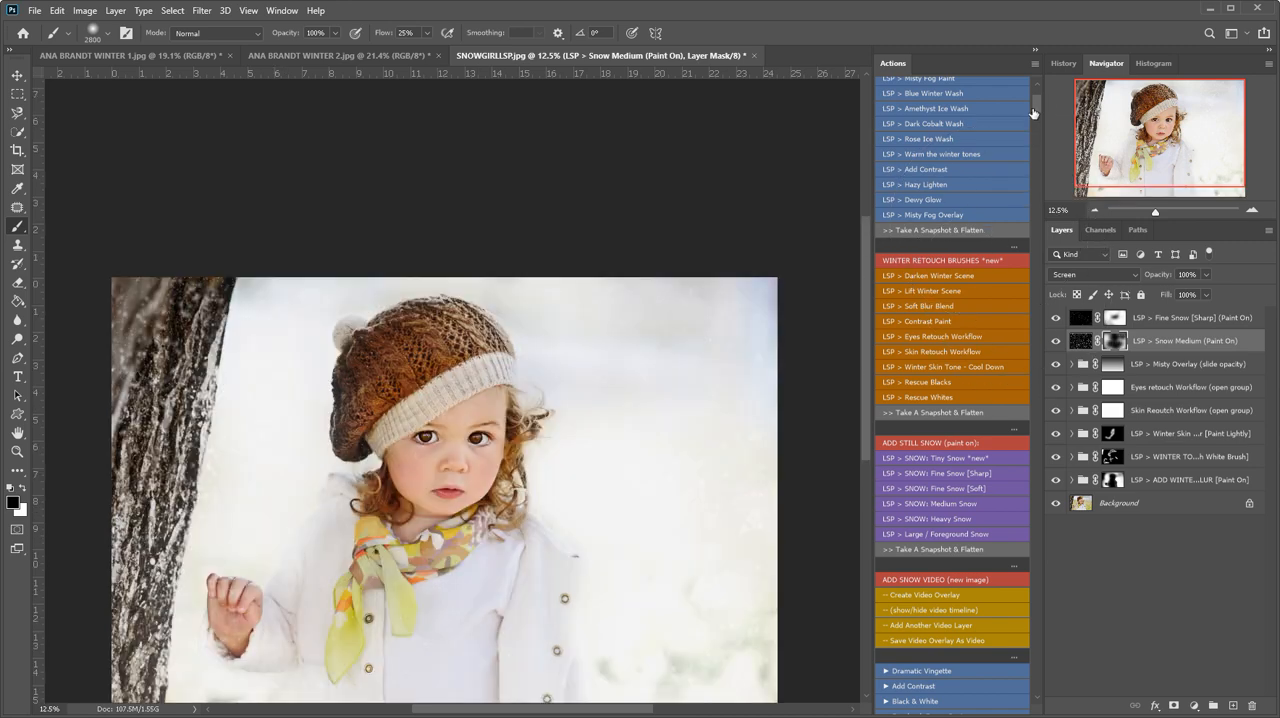
{"action": "left_click_drag", "start_coordinate": [1037, 105], "coordinate": [1037, 103]}
{"action": "scroll", "coordinate": [552, 475], "scroll_direction": "down", "scroll_amount": 2}
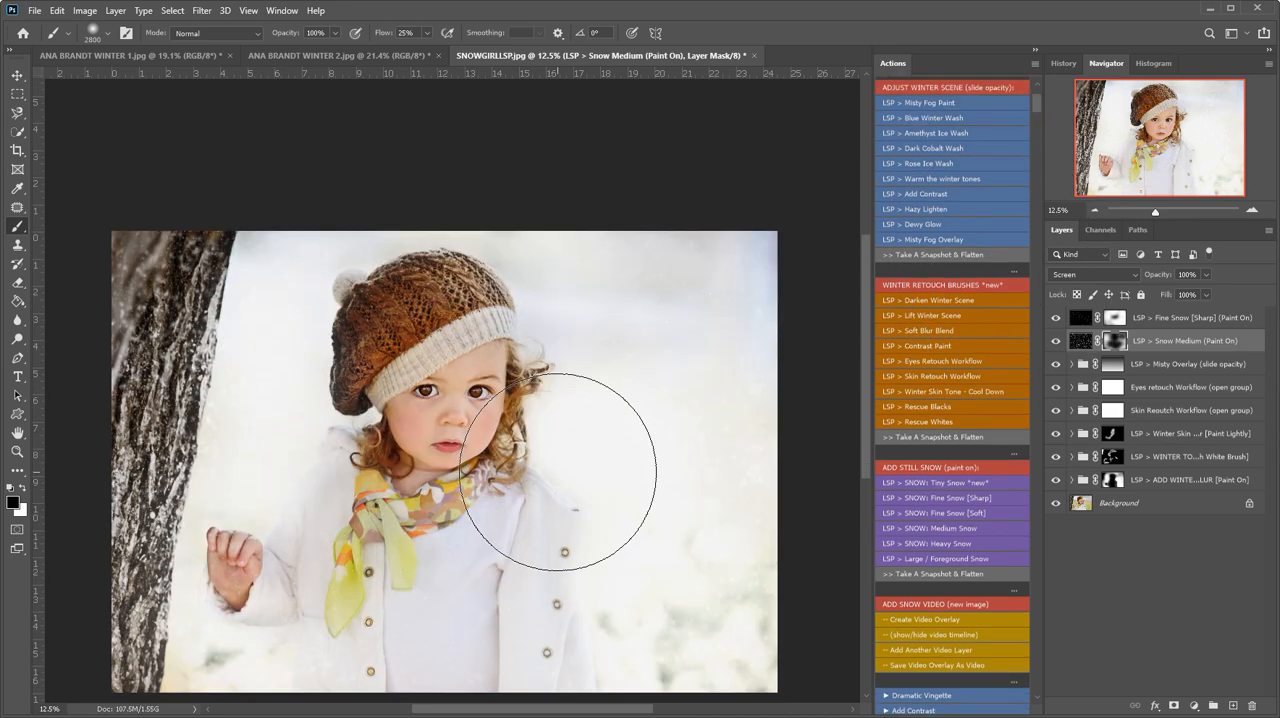
{"action": "scroll", "coordinate": [964, 191], "scroll_direction": "up", "scroll_amount": 1}
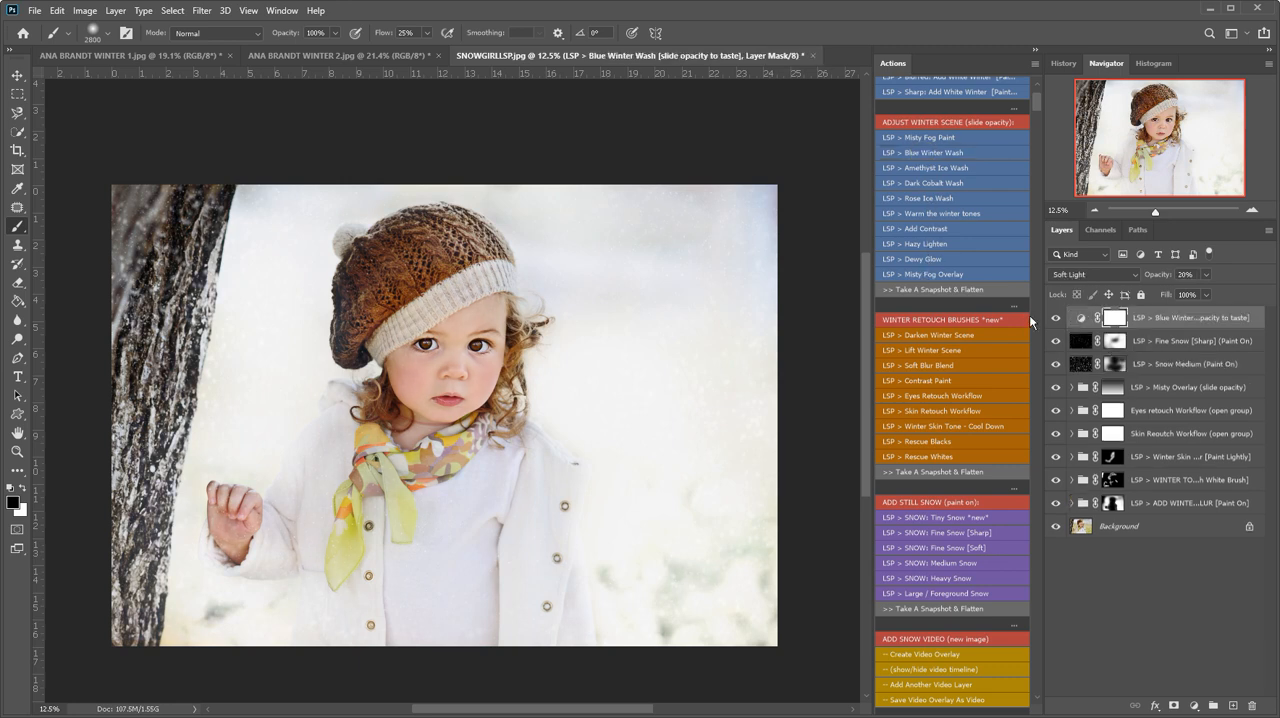
{"action": "left_click", "coordinate": [1205, 274]}
{"action": "left_click_drag", "start_coordinate": [1232, 289], "coordinate": [1247, 293]}
- Run the Amethyst Ice Wash action and compare all effects with the original, leaving the amethyst group hidden
{"action": "left_click", "coordinate": [943, 171]}
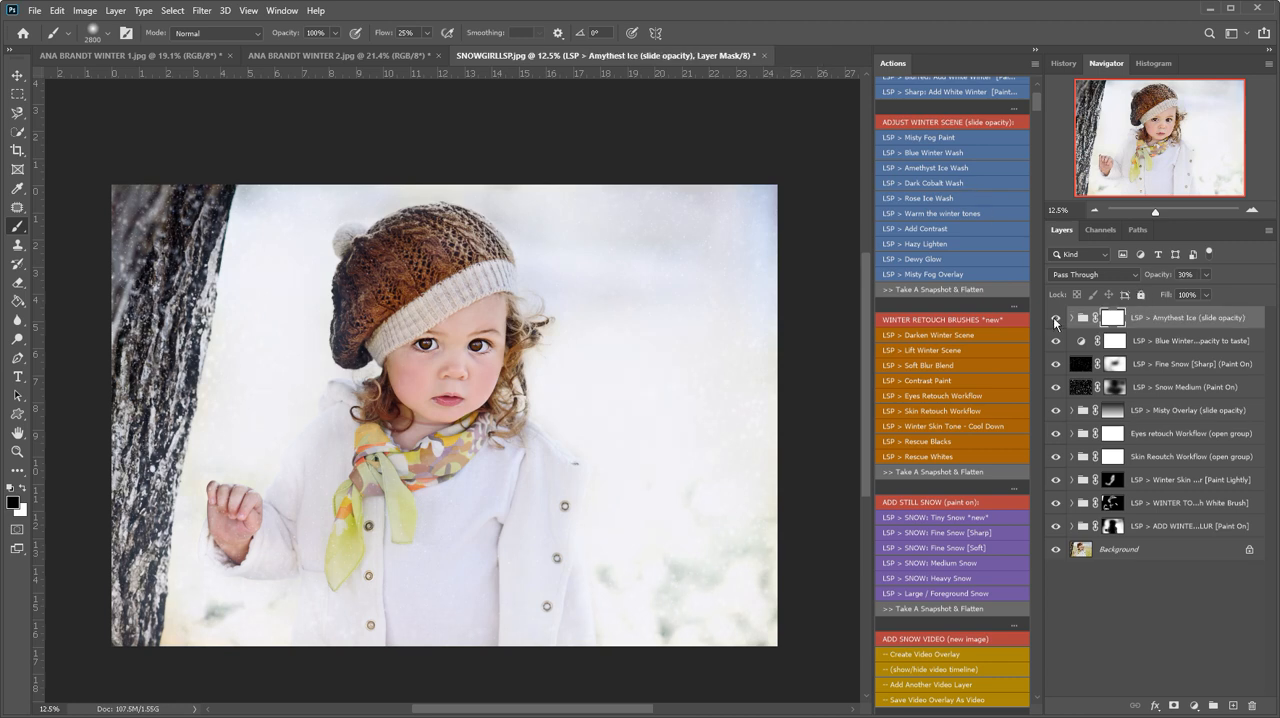
{"action": "left_click_drag", "start_coordinate": [1057, 322], "coordinate": [1060, 503]}
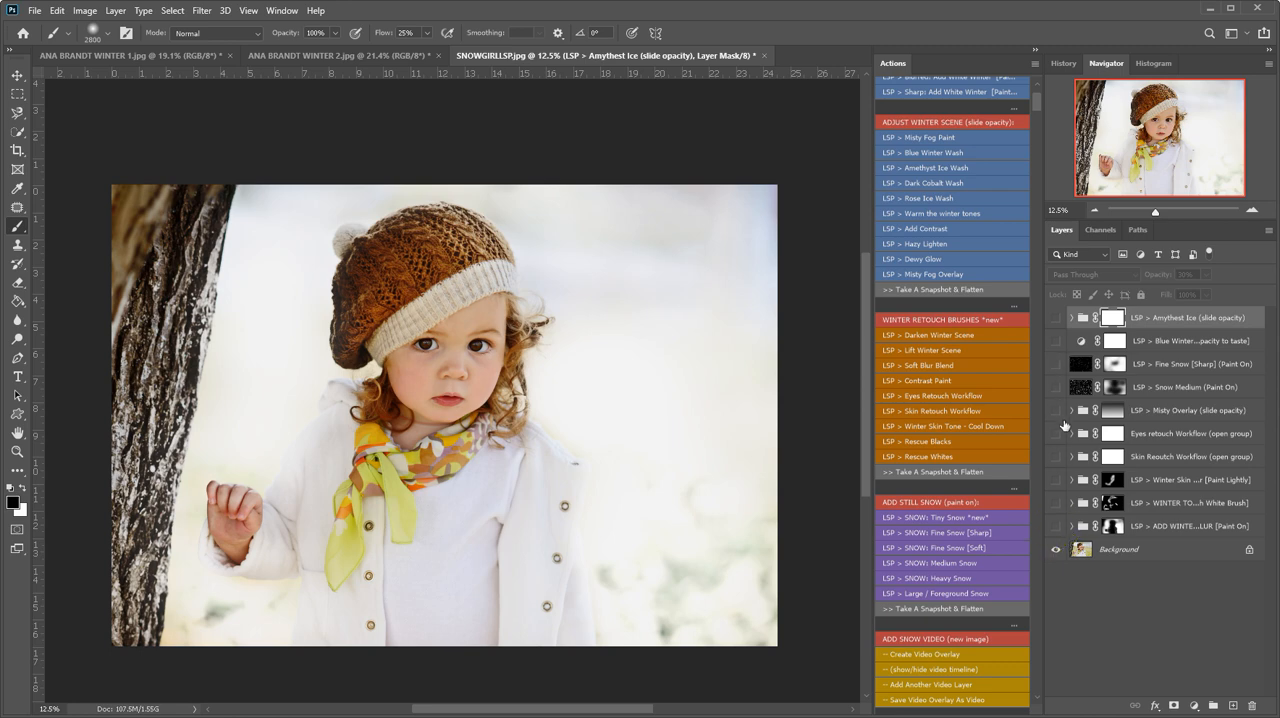
{"action": "left_click", "coordinate": [1056, 526]}
{"action": "left_click_drag", "start_coordinate": [1055, 530], "coordinate": [1055, 350]}
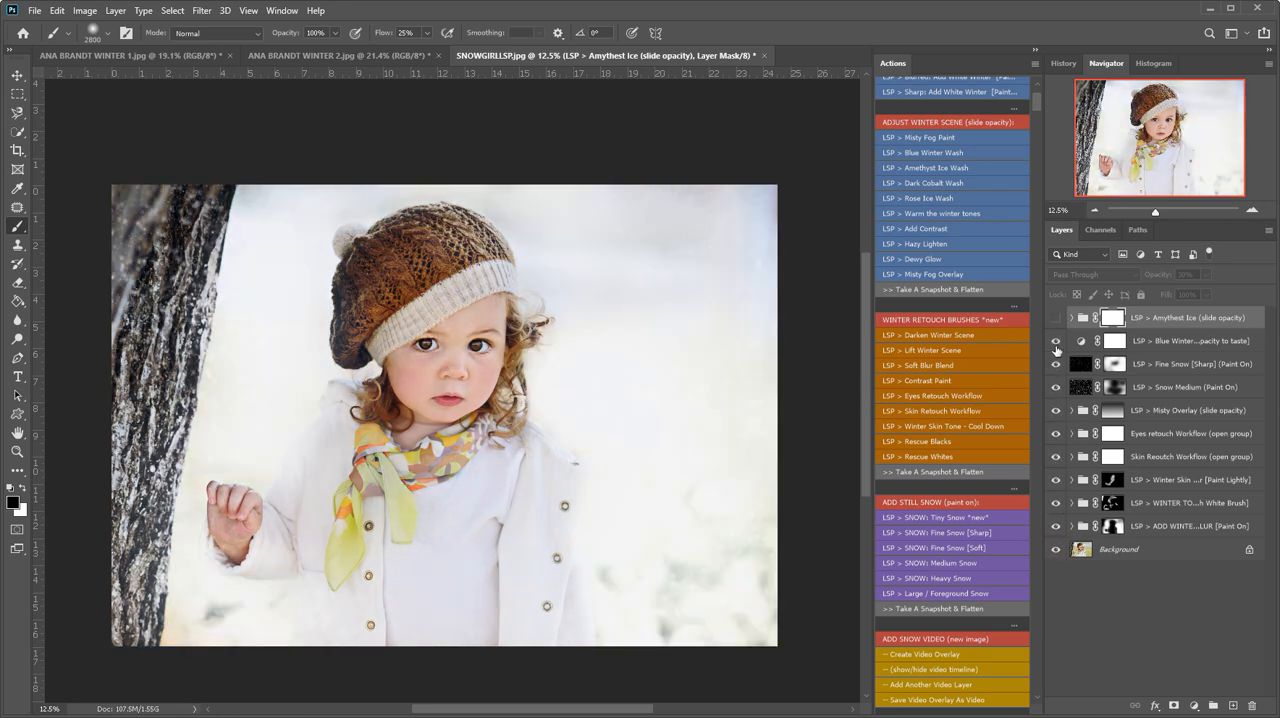
- Expand the skin retouch group and paint the Warm mask over the girl's face with a 1400 px white brush
{"action": "scroll", "coordinate": [953, 354], "scroll_direction": "down", "scroll_amount": 2}
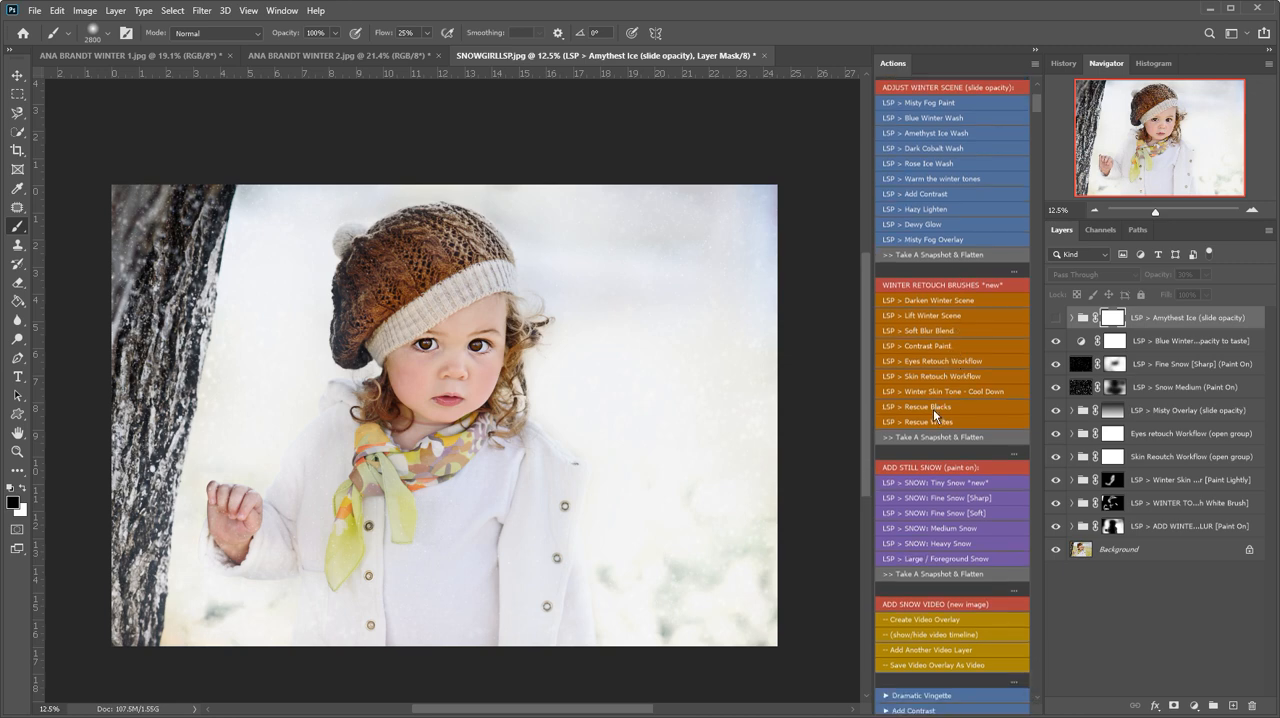
{"action": "left_click", "coordinate": [1069, 458]}
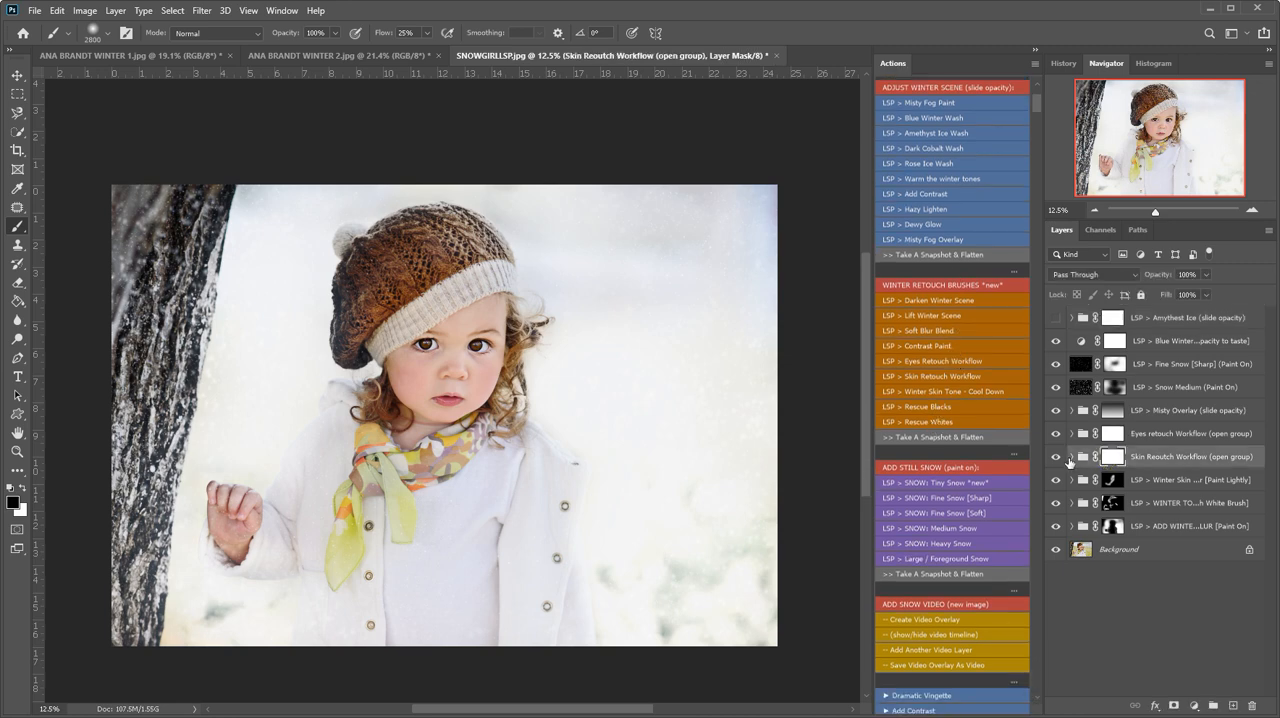
{"action": "left_click", "coordinate": [1069, 458]}
{"action": "scroll", "coordinate": [1131, 418], "scroll_direction": "down", "scroll_amount": 3}
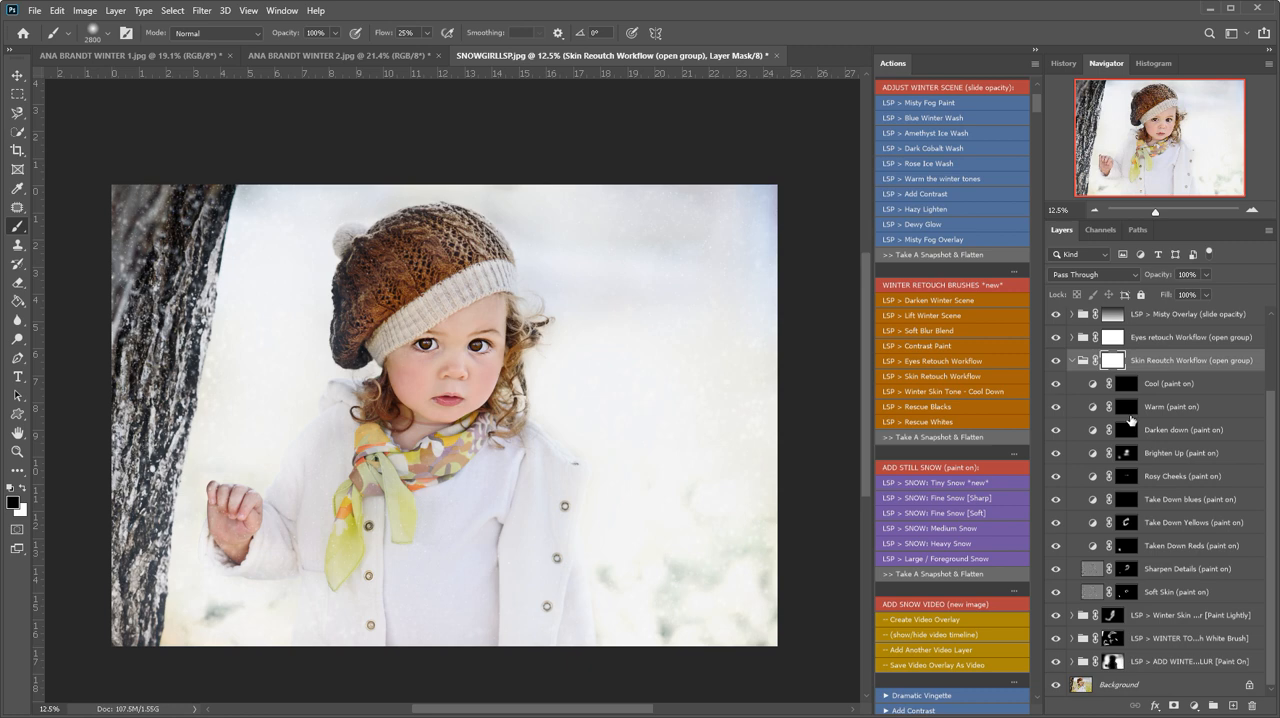
{"action": "left_click", "coordinate": [1127, 406]}
{"action": "key", "text": "bracketleft"}
{"action": "key", "text": "bracketleft"}
{"action": "key", "text": "bracketleft"}
{"action": "key", "text": "bracketleft"}
{"action": "key", "text": "bracketleft"}
{"action": "key", "text": "x"}
{"action": "key", "text": "bracketleft"}
{"action": "key", "text": "bracketleft"}
{"action": "key", "text": "bracketleft"}
{"action": "key", "text": "bracketleft"}
{"action": "key", "text": "bracketleft"}
{"action": "key", "text": "bracketleft"}
{"action": "key", "text": "bracketleft"}
{"action": "key", "text": "bracketleft"}
{"action": "key", "text": "bracketleft"}
{"action": "mouse_move", "coordinate": [471, 318]}
{"action": "left_mouse_down"}
{"action": "mouse_move", "coordinate": [464, 374]}
{"action": "mouse_move", "coordinate": [421, 383]}
{"action": "mouse_move", "coordinate": [436, 416]}
{"action": "left_mouse_up"}
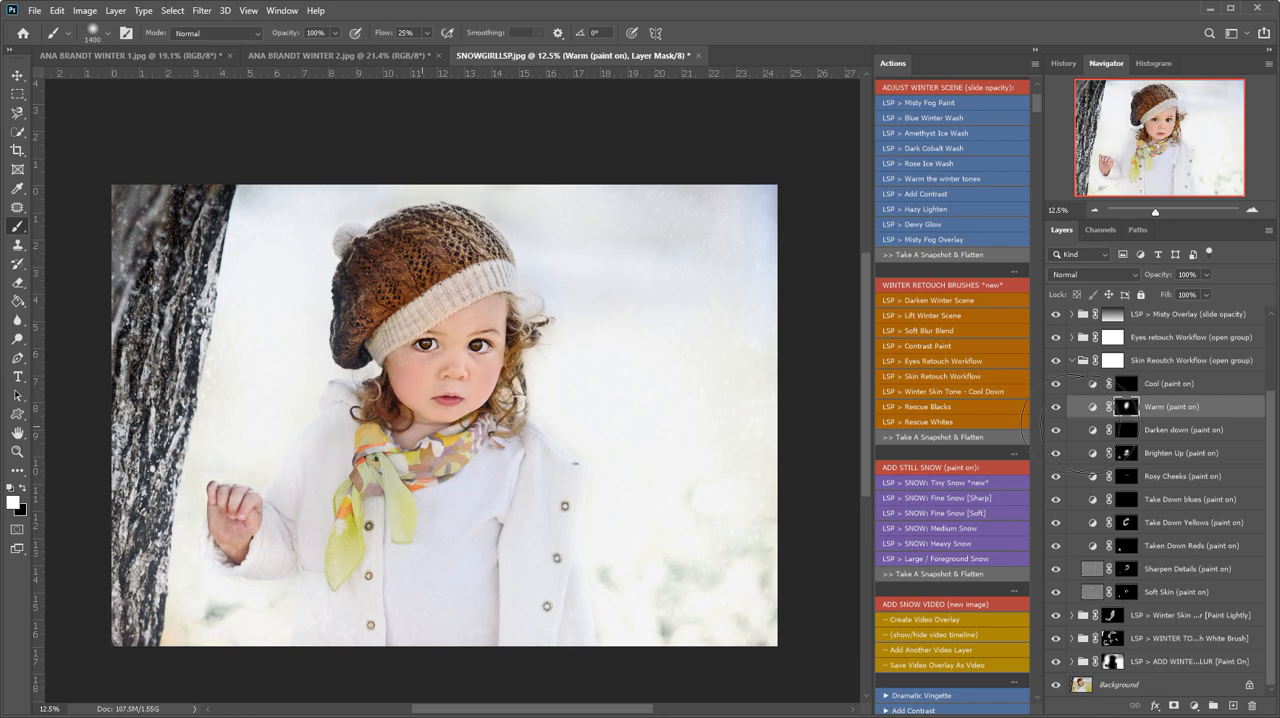
- Paint more of the Brighten Up mask over the girl's face
{"action": "left_click", "coordinate": [1127, 453]}
{"action": "mouse_move", "coordinate": [456, 347]}
{"action": "left_mouse_down"}
{"action": "mouse_move", "coordinate": [443, 379]}
{"action": "mouse_move", "coordinate": [477, 331]}
{"action": "left_mouse_up"}
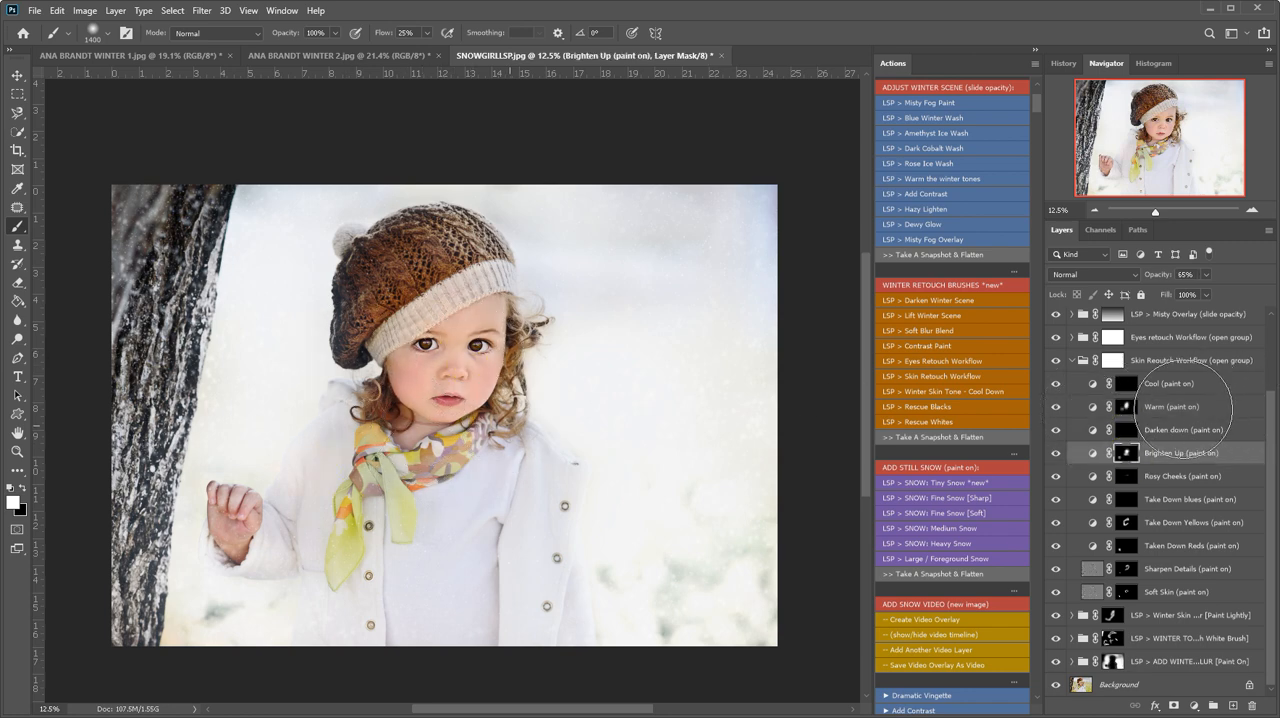
- Set the Warm layer's opacity to 65% and collapse the skin retouch group
{"action": "left_click", "coordinate": [1185, 407]}
{"action": "left_click", "coordinate": [1206, 274]}
{"action": "mouse_move", "coordinate": [1187, 291]}
{"action": "left_mouse_down"}
{"action": "mouse_move", "coordinate": [1140, 292]}
{"action": "mouse_move", "coordinate": [1185, 289]}
{"action": "left_mouse_up"}
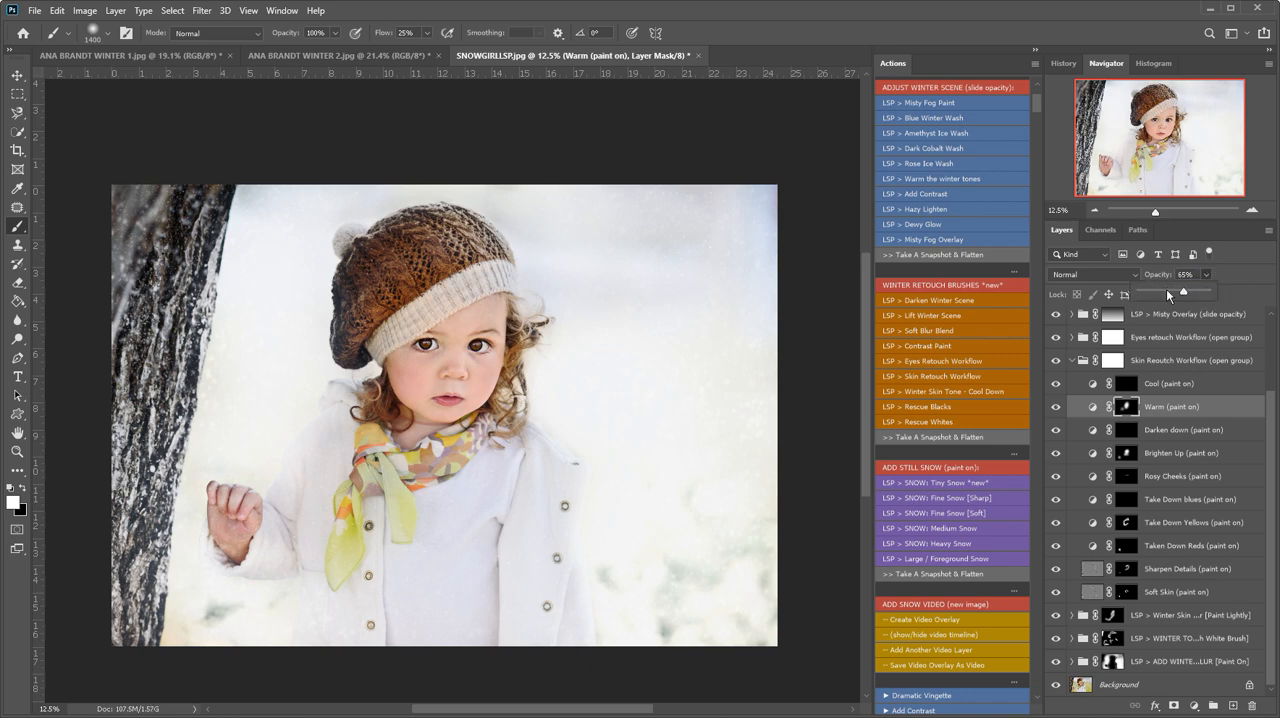
{"action": "left_click", "coordinate": [1073, 361]}
{"action": "left_click", "coordinate": [1073, 361]}
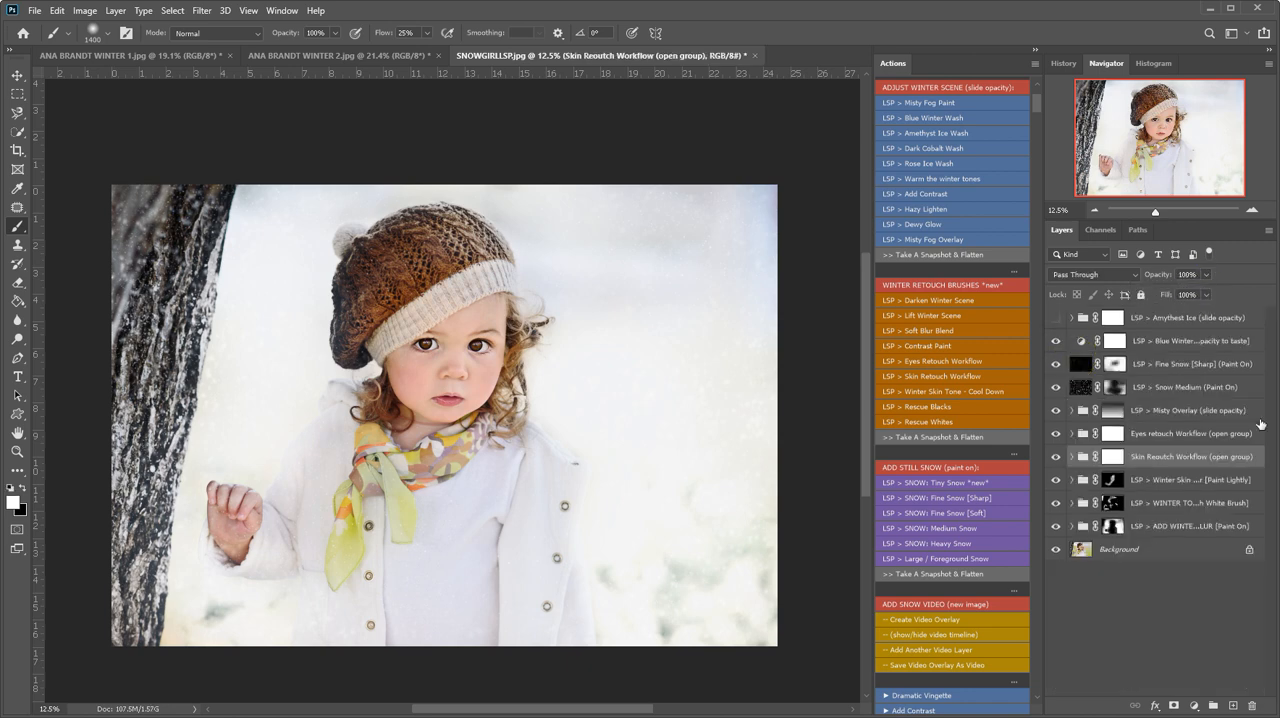
- Run the Add Contrast action and set its layer's opacity to about 29%
{"action": "left_click_drag", "start_coordinate": [1057, 524], "coordinate": [1056, 343]}
{"action": "scroll", "coordinate": [956, 480], "scroll_direction": "down", "scroll_amount": 3}
{"action": "scroll", "coordinate": [958, 479], "scroll_direction": "down", "scroll_amount": 2}
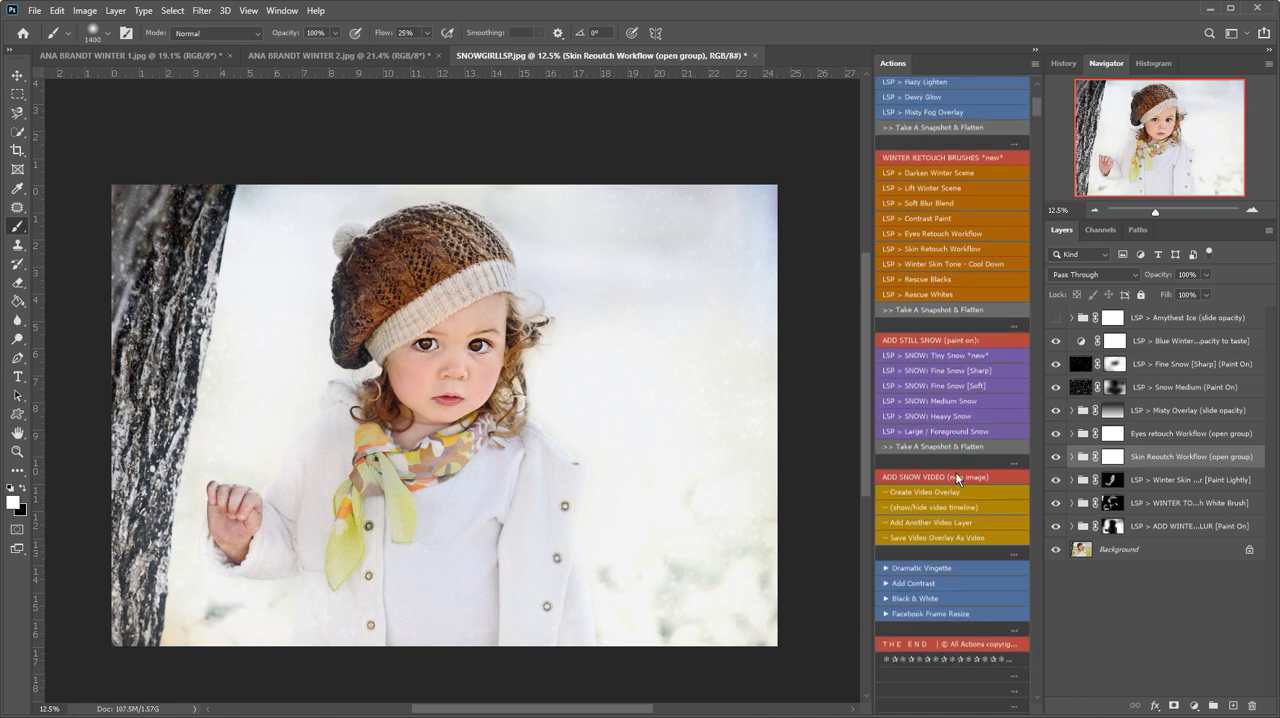
{"action": "scroll", "coordinate": [958, 479], "scroll_direction": "down", "scroll_amount": 1}
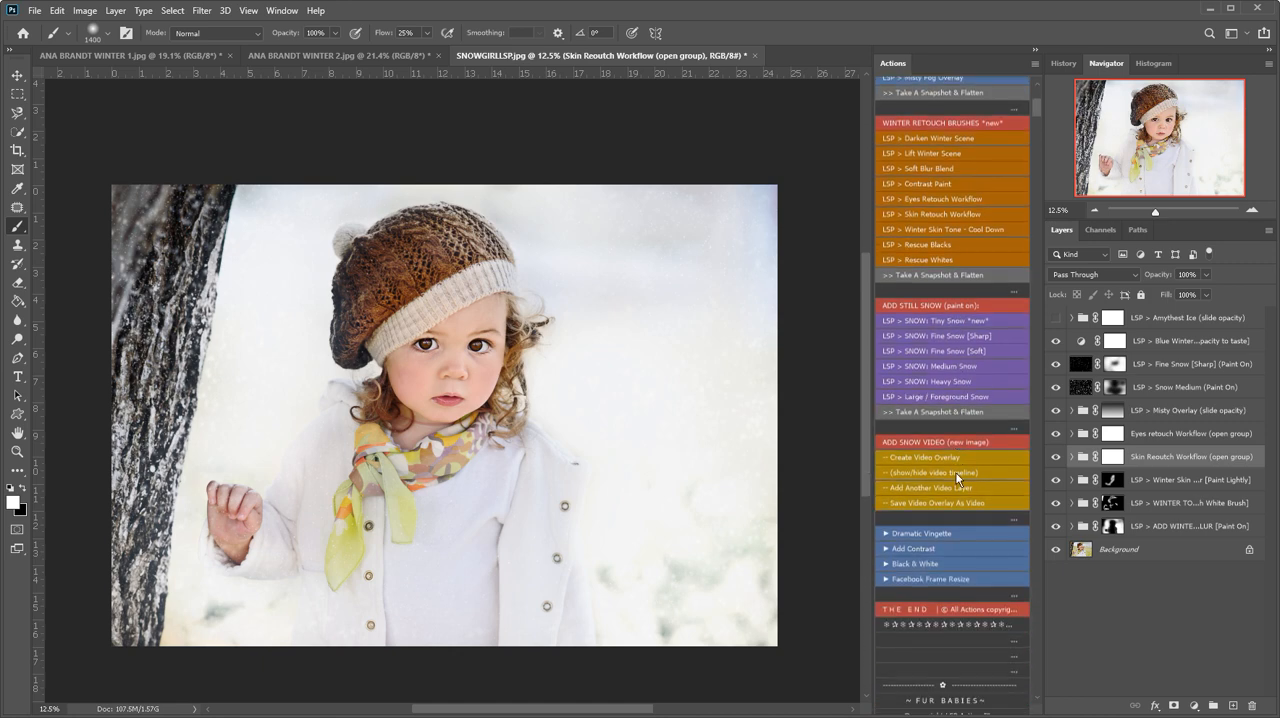
{"action": "left_click", "coordinate": [930, 549]}
{"action": "left_click", "coordinate": [1205, 275]}
{"action": "left_click_drag", "start_coordinate": [1137, 292], "coordinate": [1155, 291]}
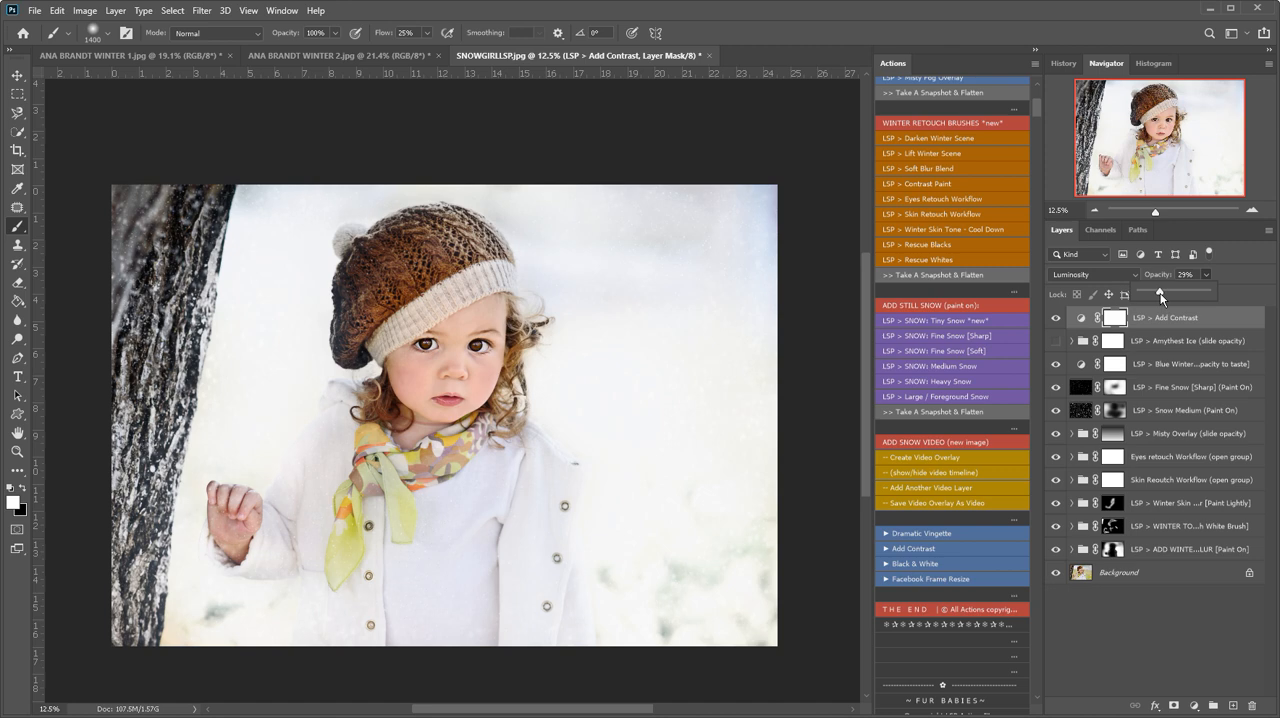
- Compare the image with and without the Winter Tones, Skin Retouch and Misty Overlay groups, leaving all three visible
{"action": "left_click", "coordinate": [1141, 526]}
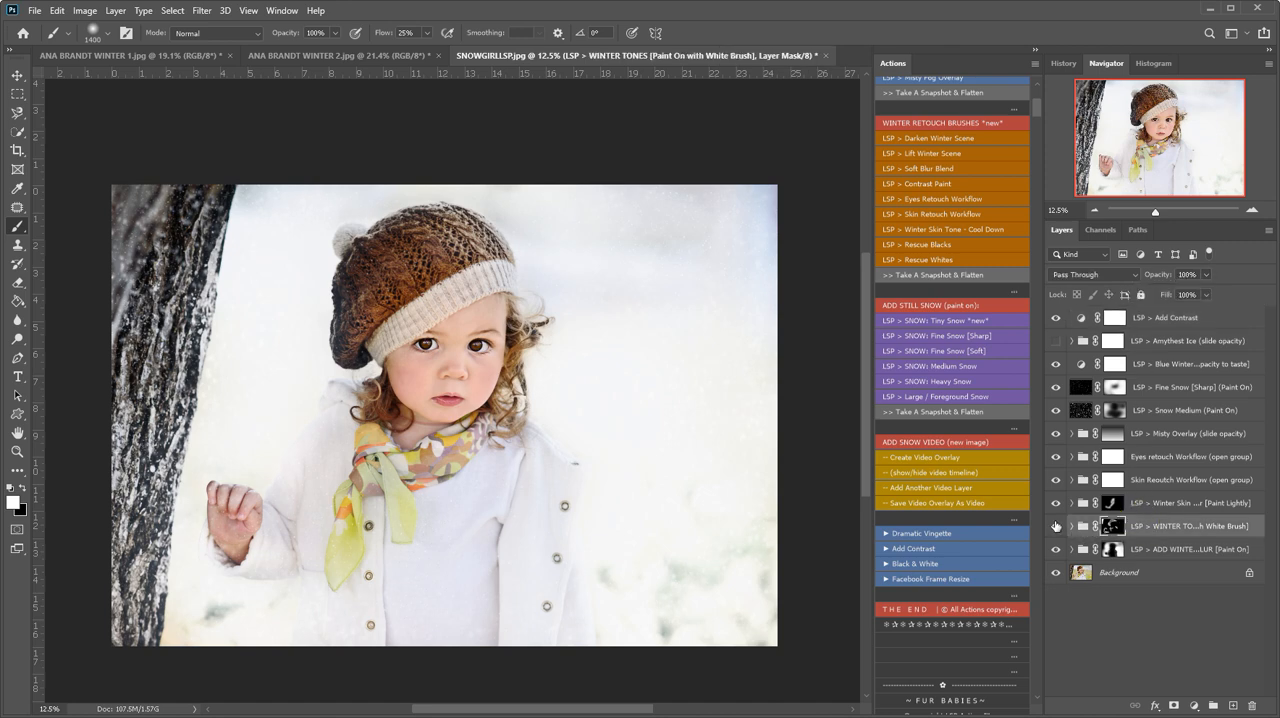
{"action": "left_click", "coordinate": [1055, 525]}
{"action": "left_click", "coordinate": [1055, 481]}
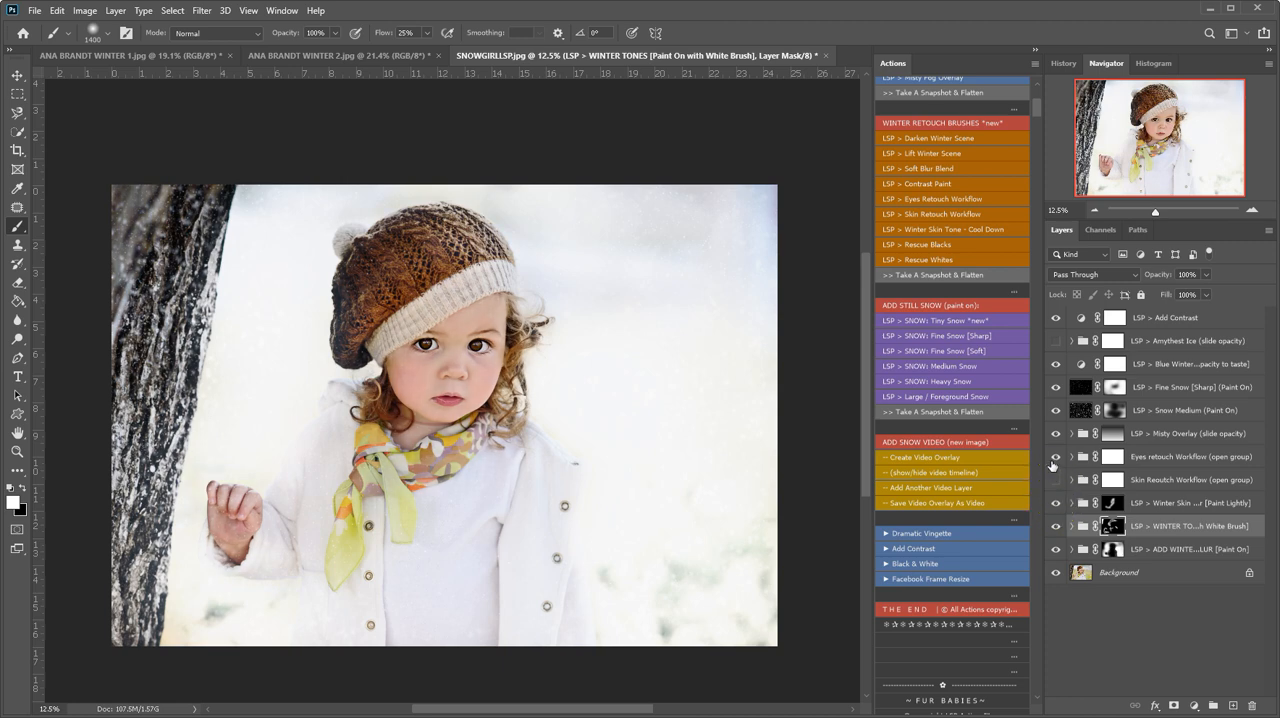
{"action": "left_click", "coordinate": [1055, 481]}
{"action": "left_click", "coordinate": [1057, 434]}
{"action": "left_click", "coordinate": [1057, 434]}
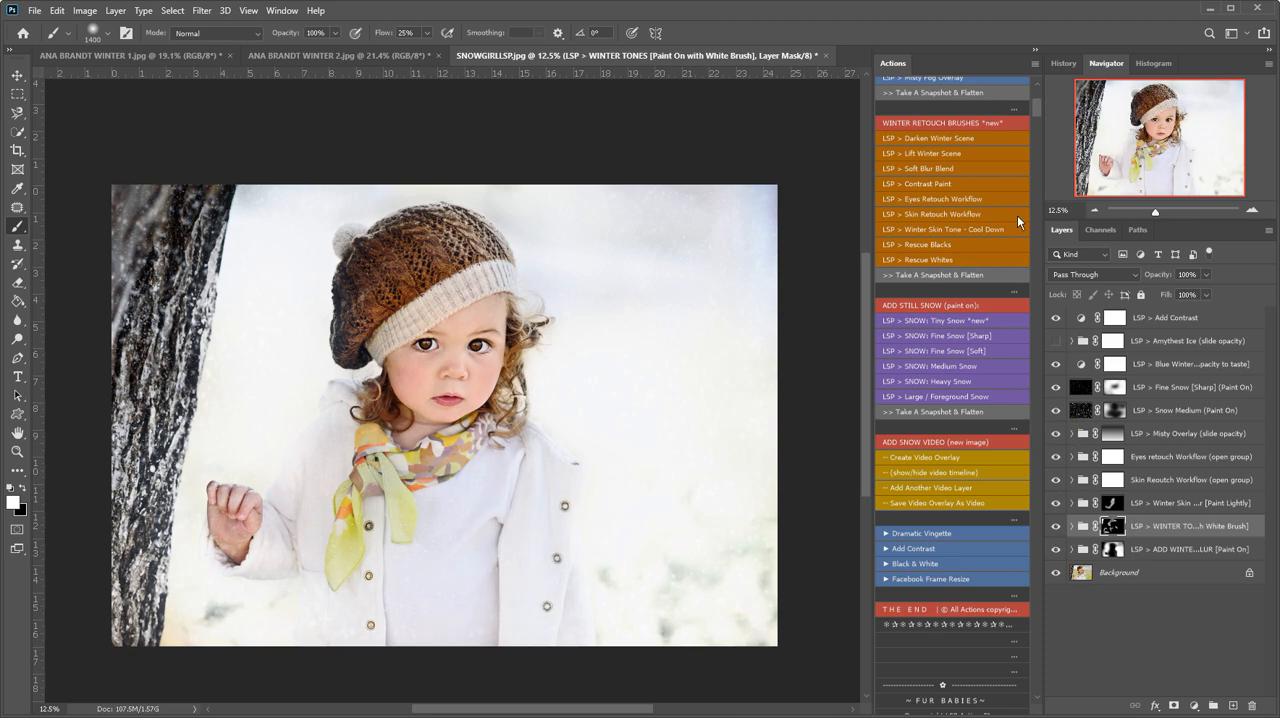
- Review the Ice Kissed Winter actions from the beginning through the Add Snow Video set
{"action": "scroll", "coordinate": [1034, 83], "scroll_direction": "up", "scroll_amount": 6}
{"action": "left_click_drag", "start_coordinate": [1035, 107], "coordinate": [1034, 92]}
{"action": "scroll", "coordinate": [520, 495], "scroll_direction": "down", "scroll_amount": 2}
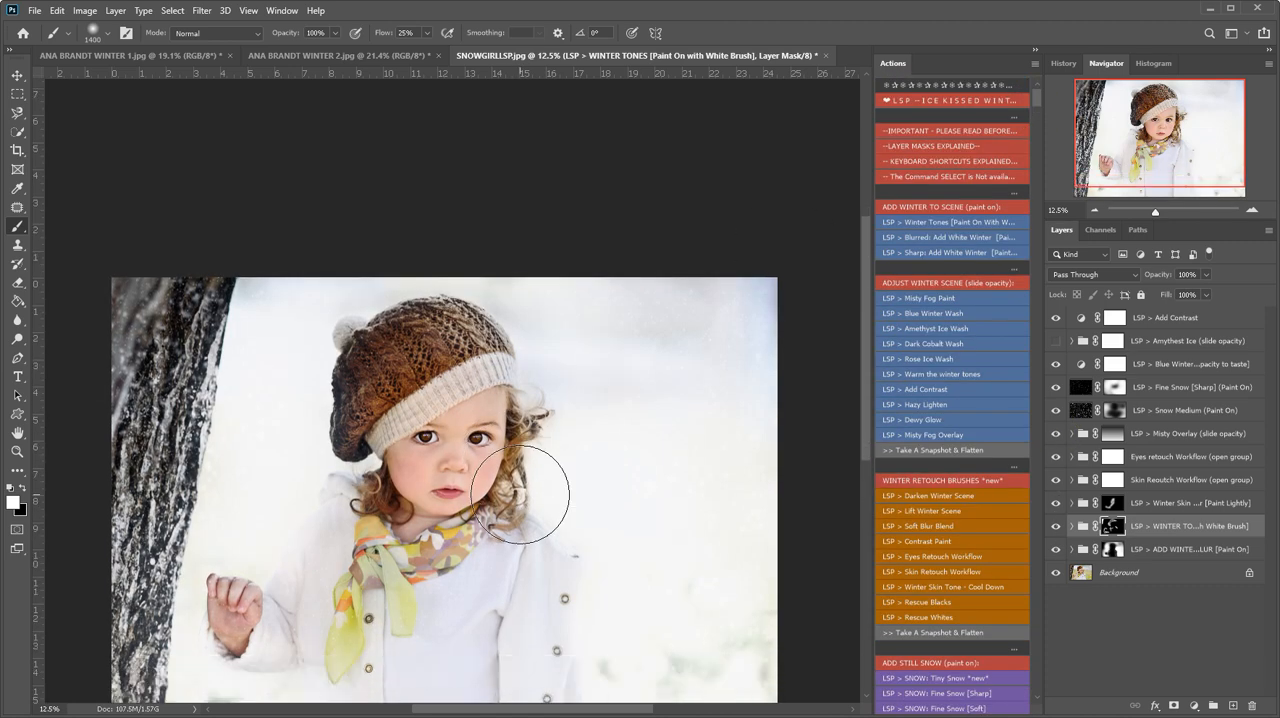
{"action": "scroll", "coordinate": [520, 495], "scroll_direction": "down", "scroll_amount": 3}
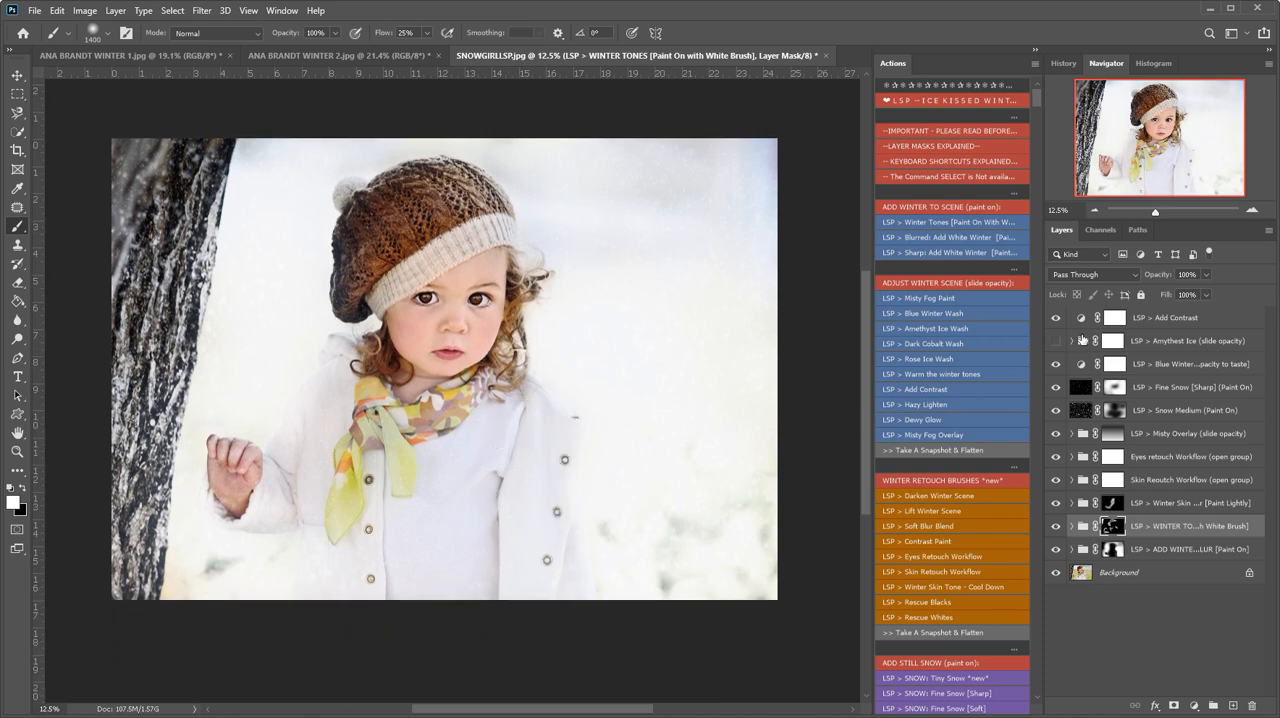
{"action": "scroll", "coordinate": [1002, 497], "scroll_direction": "down", "scroll_amount": 5}
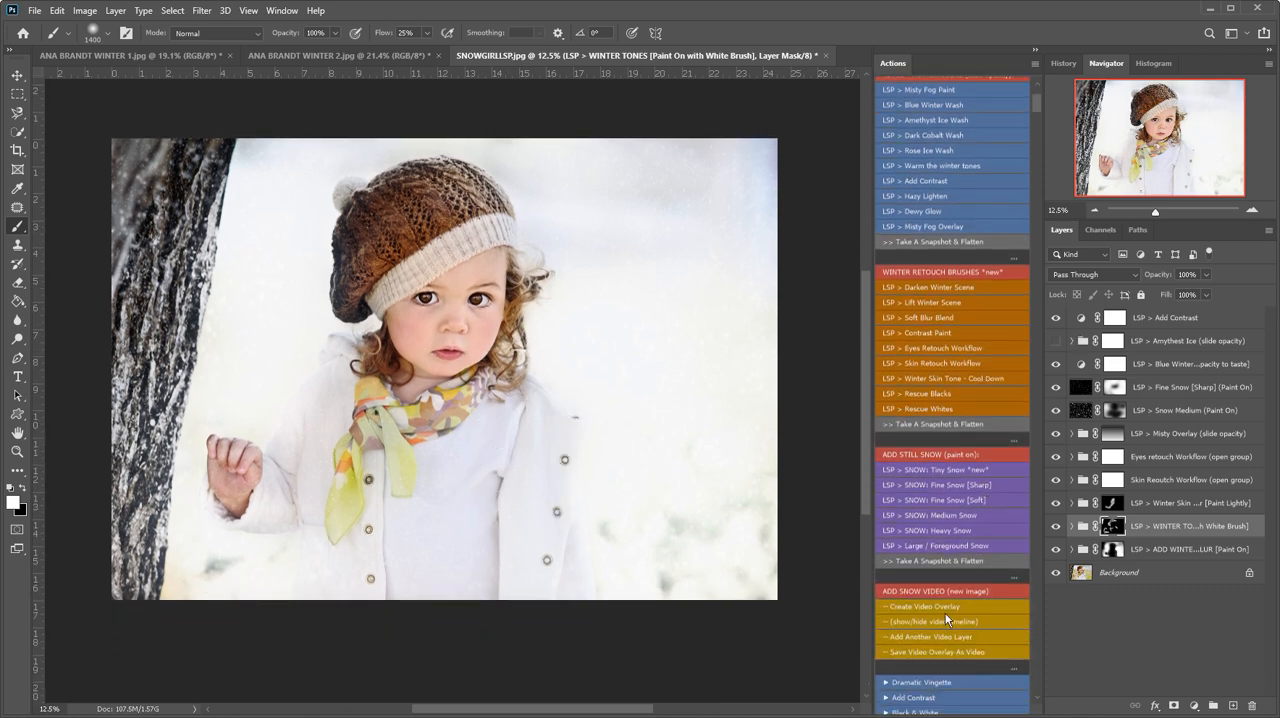